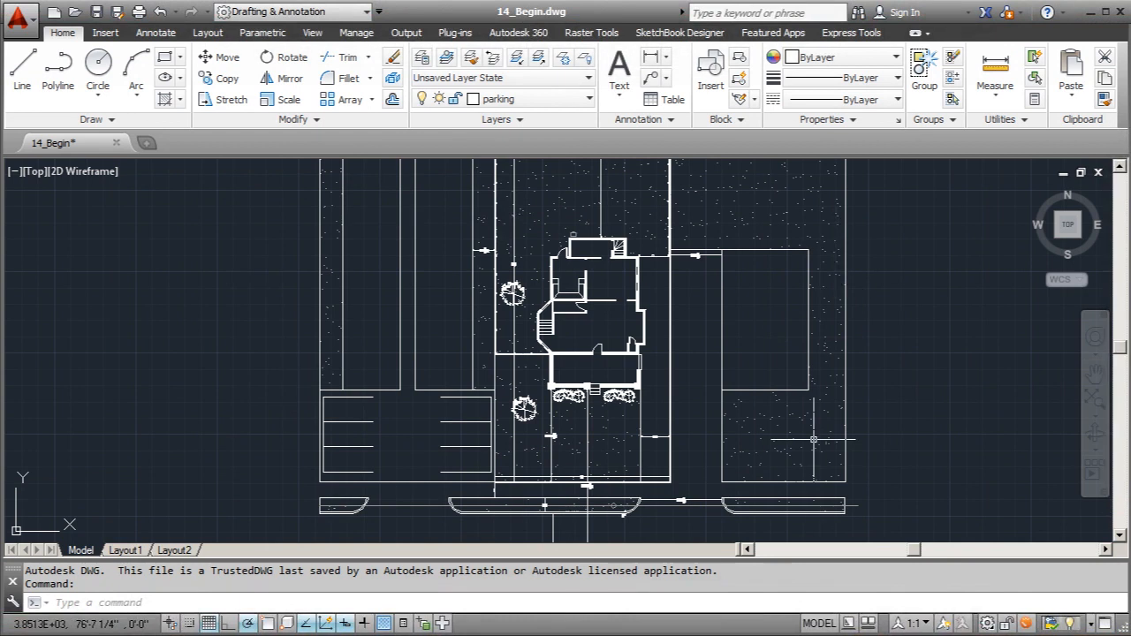
Generate a plot preview of the model using the HP LaserJet 1018 printer
click(29, 26)
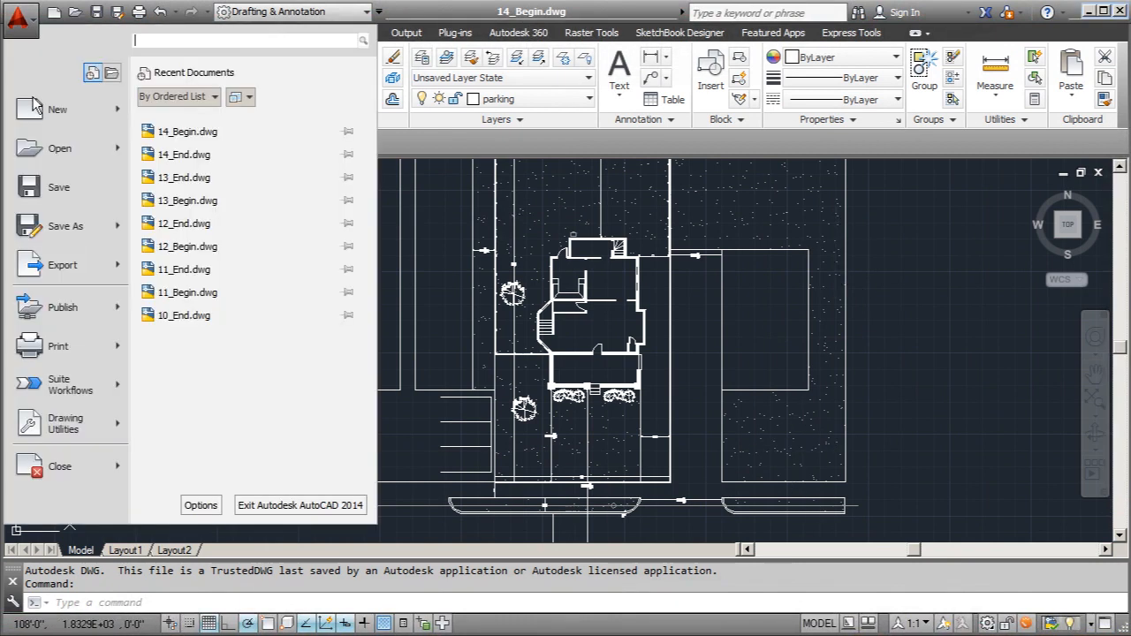
click(48, 347)
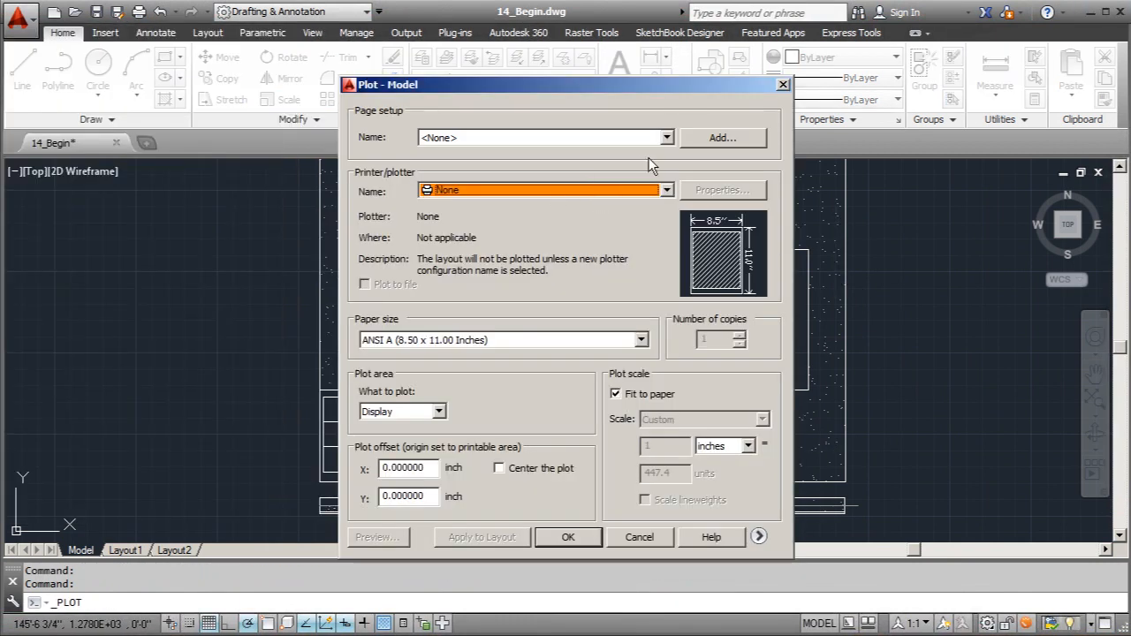
click(665, 190)
click(587, 249)
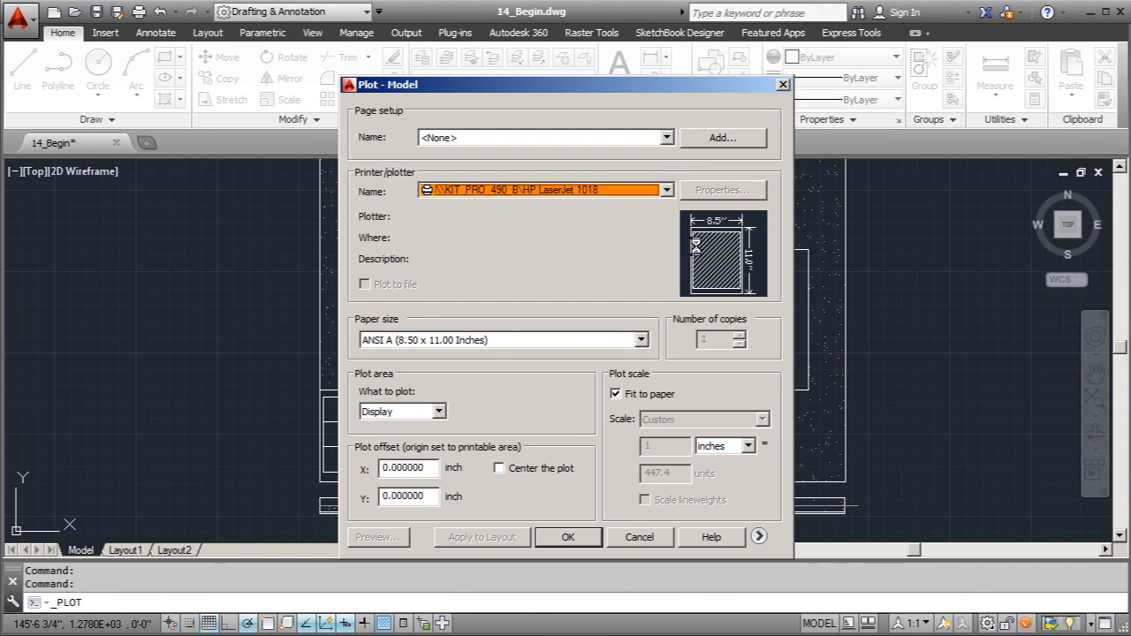
click(390, 537)
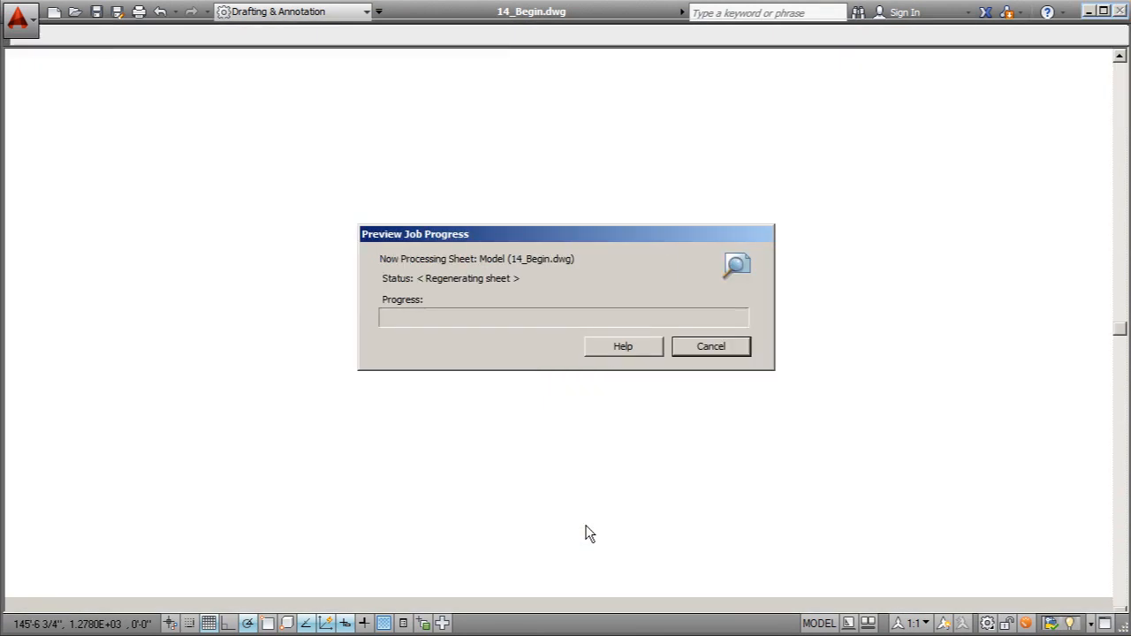
Examine the linework, dimensions and utility lines in the plot preview, and leave the plot settings without plotting
scroll(585, 514, up, 5)
scroll(581, 508, down, 2)
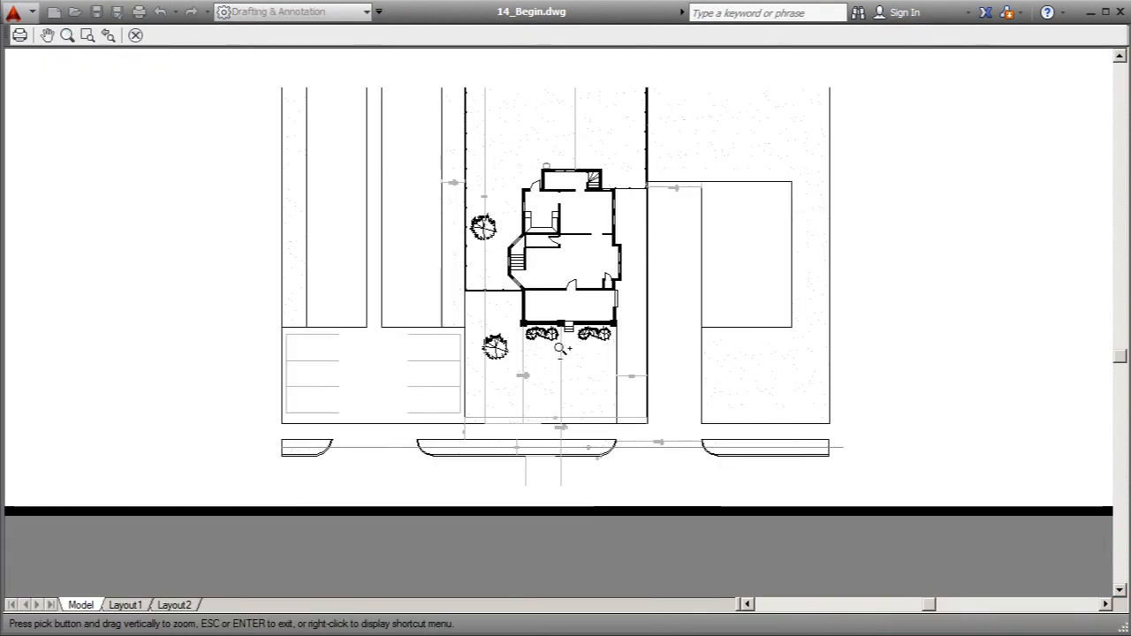
scroll(505, 411, up, 4)
scroll(509, 412, down, 2)
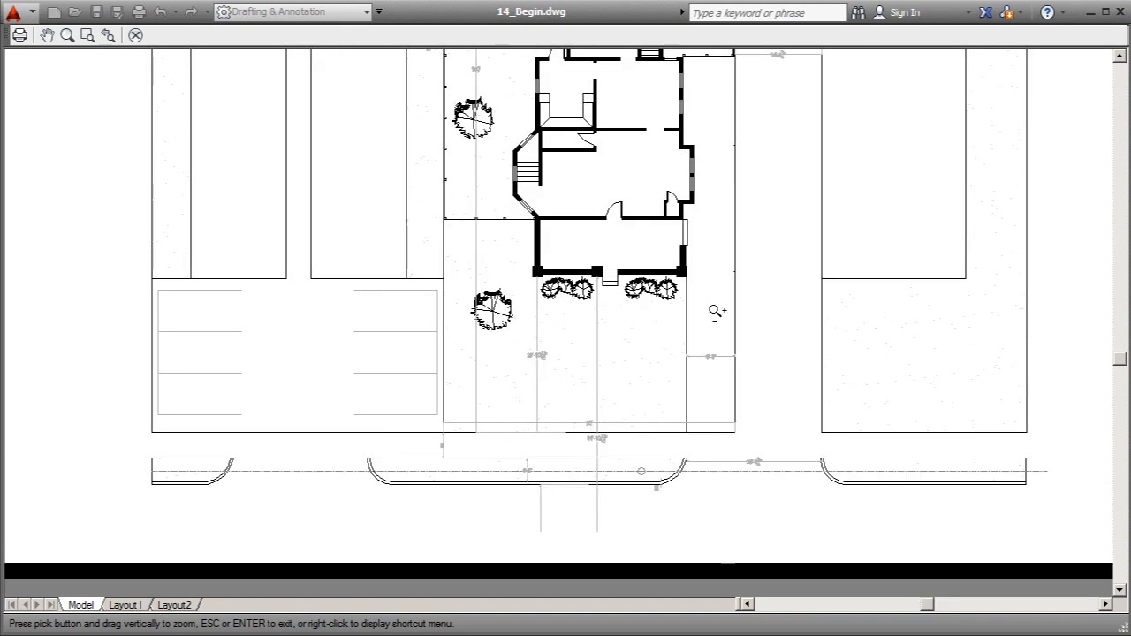
scroll(779, 307, up, 5)
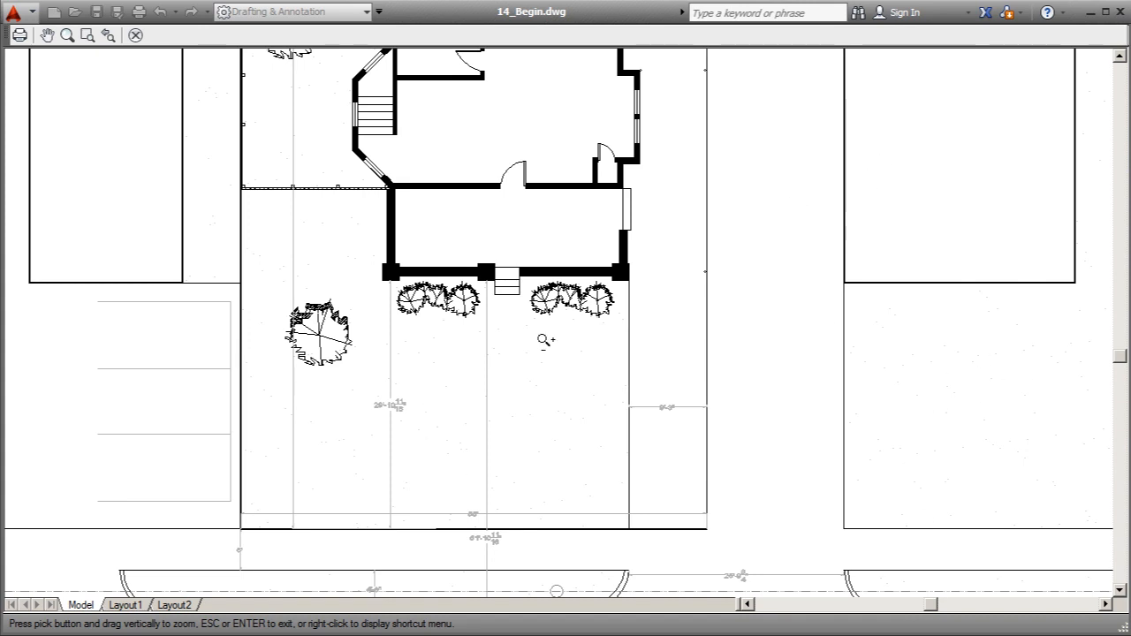
scroll(589, 319, down, 5)
scroll(504, 547, up, 5)
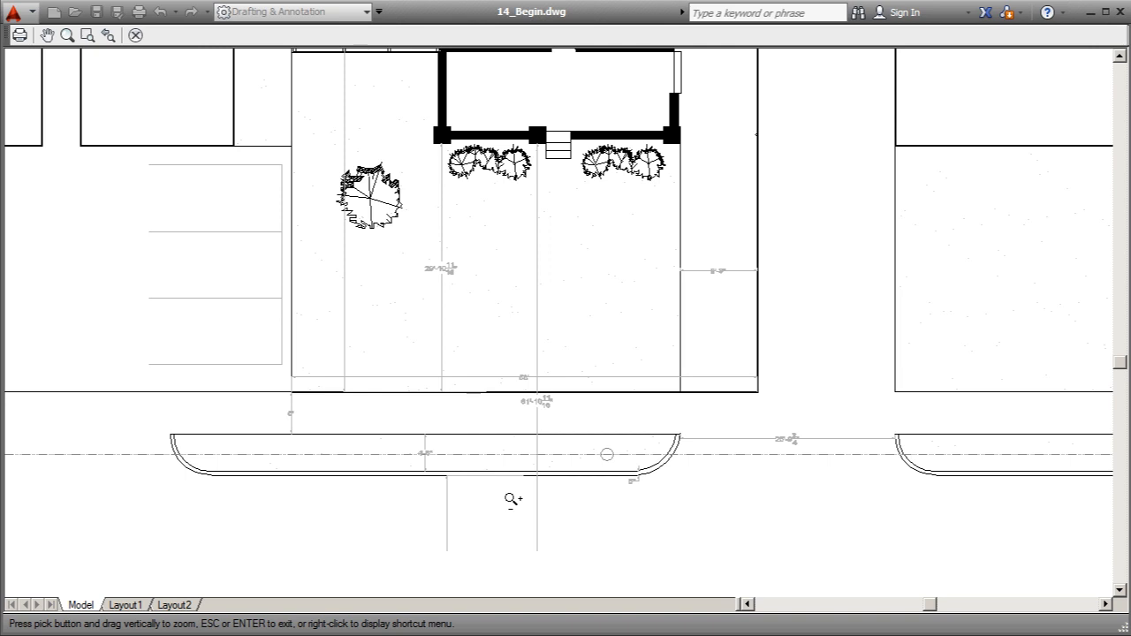
scroll(684, 289, down, 2)
scroll(687, 287, up, 2)
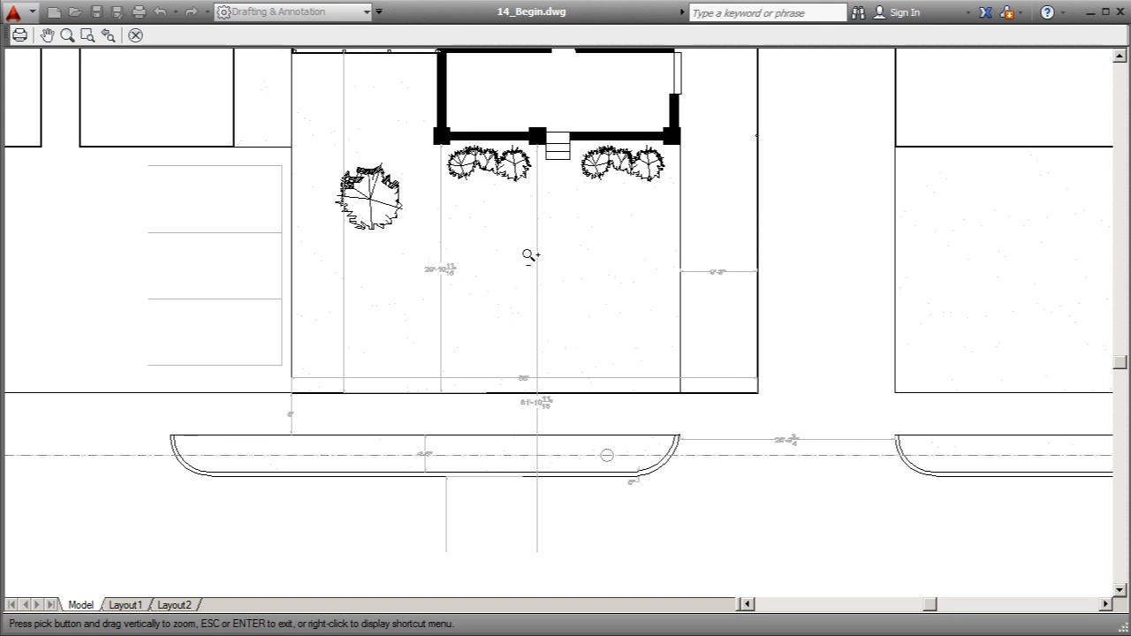
scroll(528, 256, down, 2)
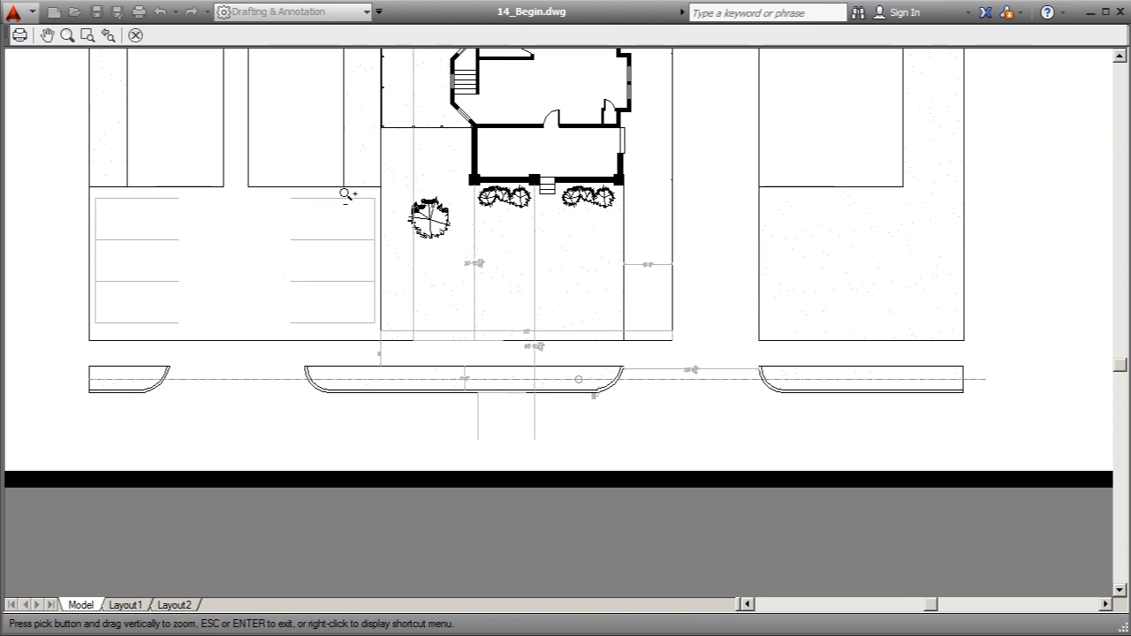
scroll(552, 391, up, 2)
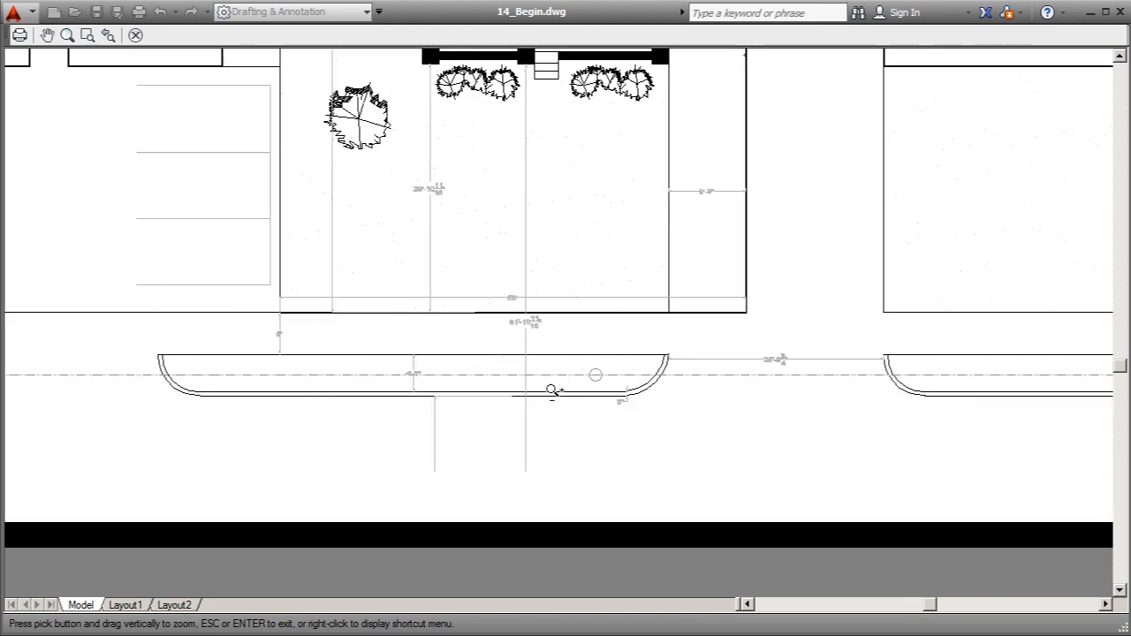
scroll(282, 405, down, 1)
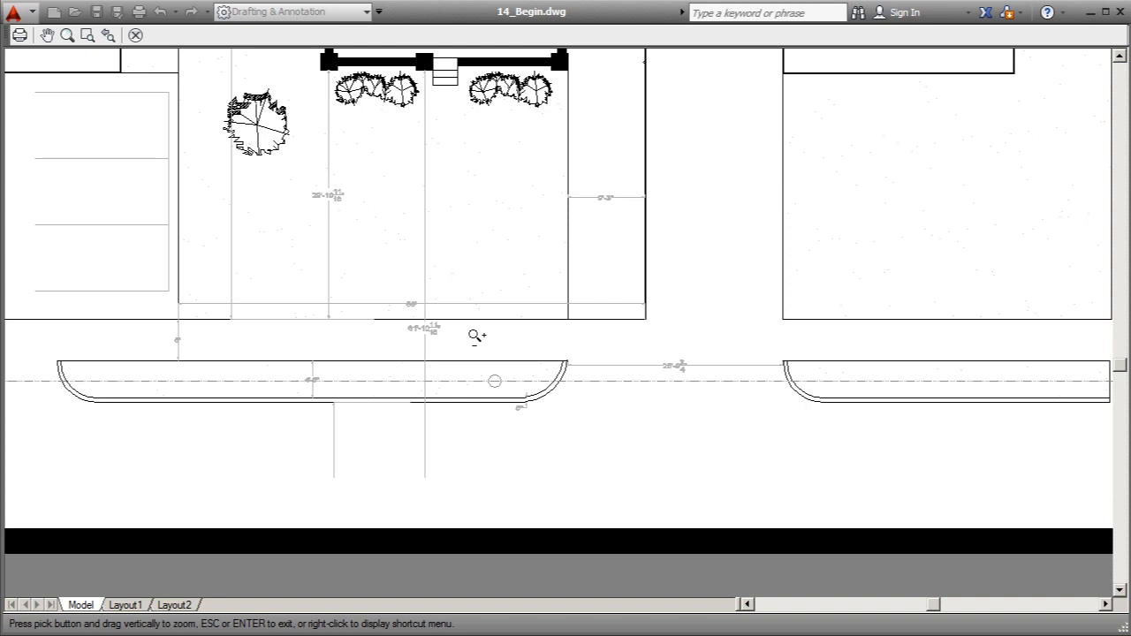
scroll(576, 394, down, 1)
scroll(617, 368, up, 1)
scroll(619, 374, up, 1)
scroll(683, 387, down, 1)
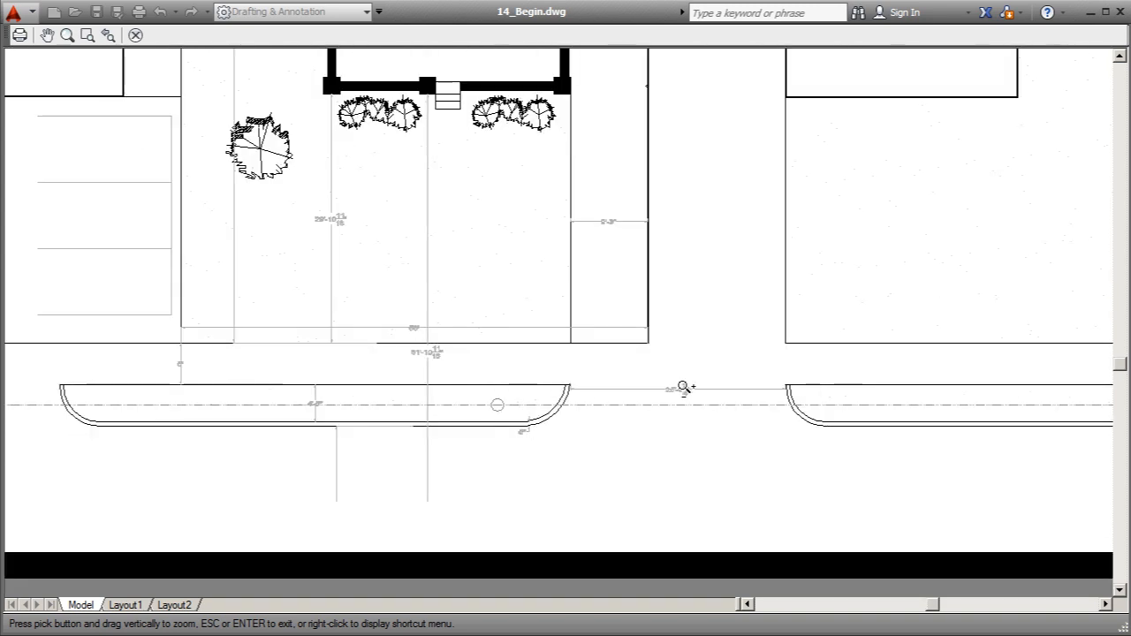
scroll(513, 316, down, 1)
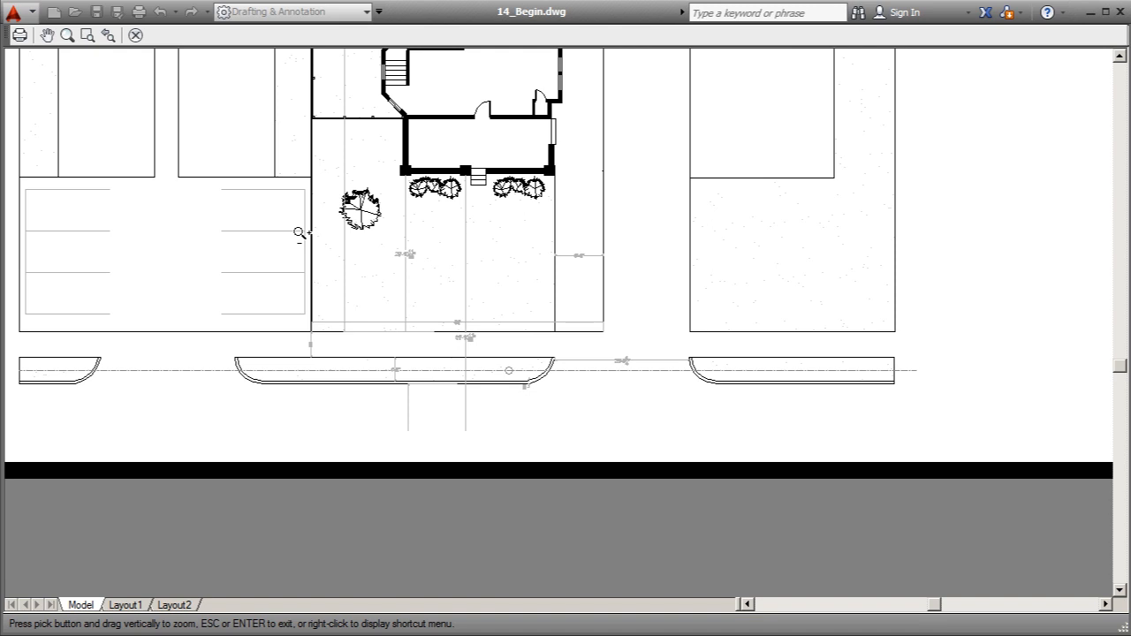
key(Escape)
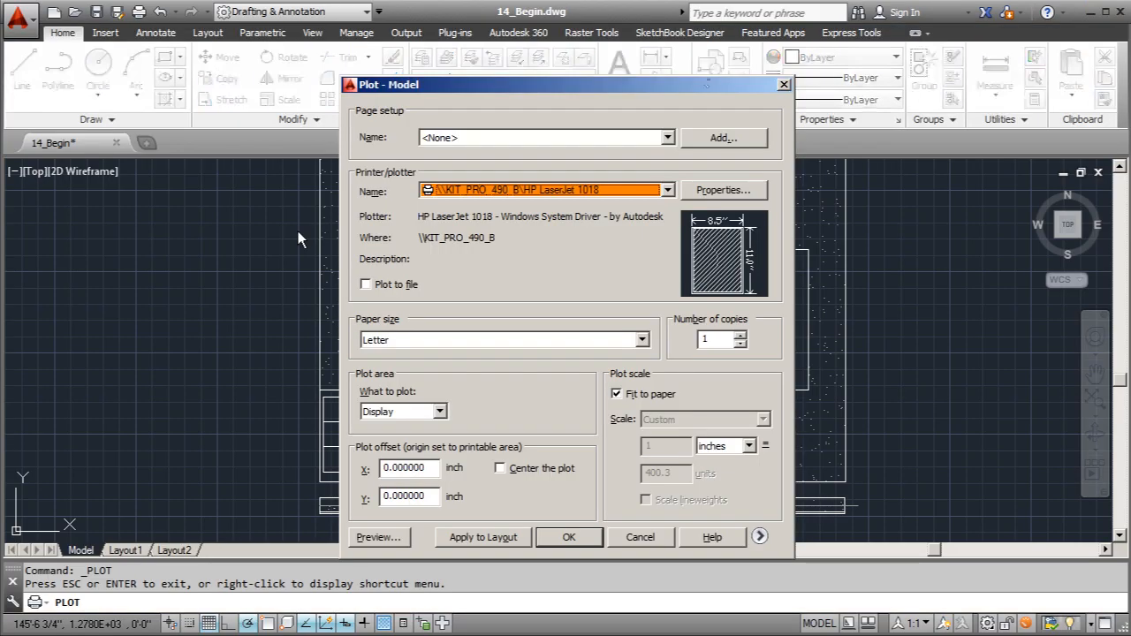
click(783, 85)
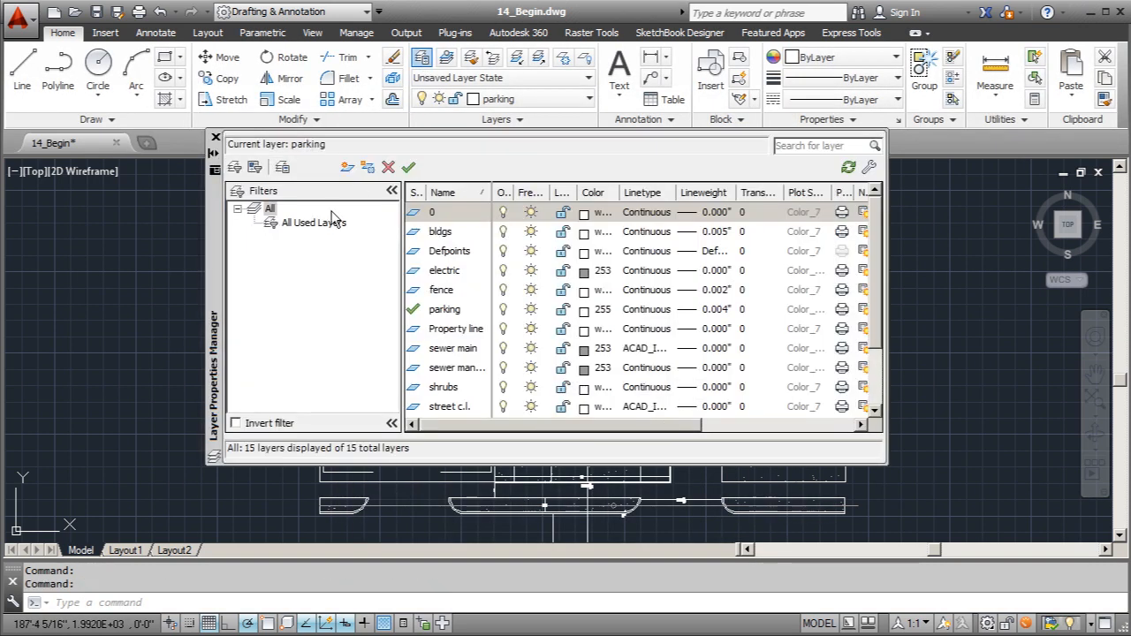
Create a new layer named dimensions and make it the current layer
click(347, 170)
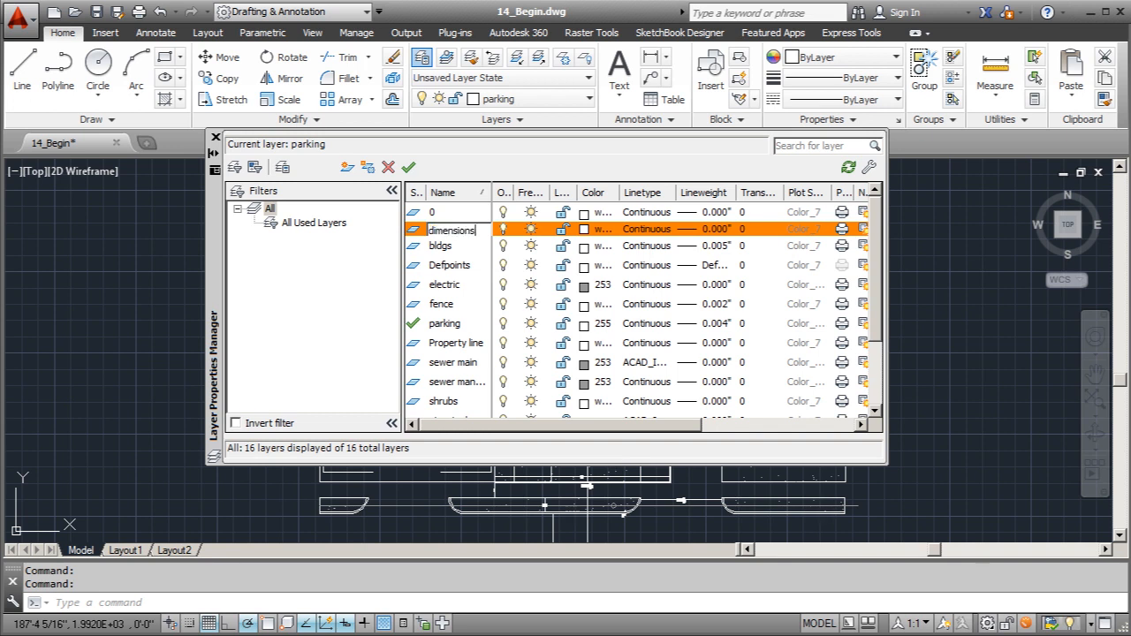
click(408, 167)
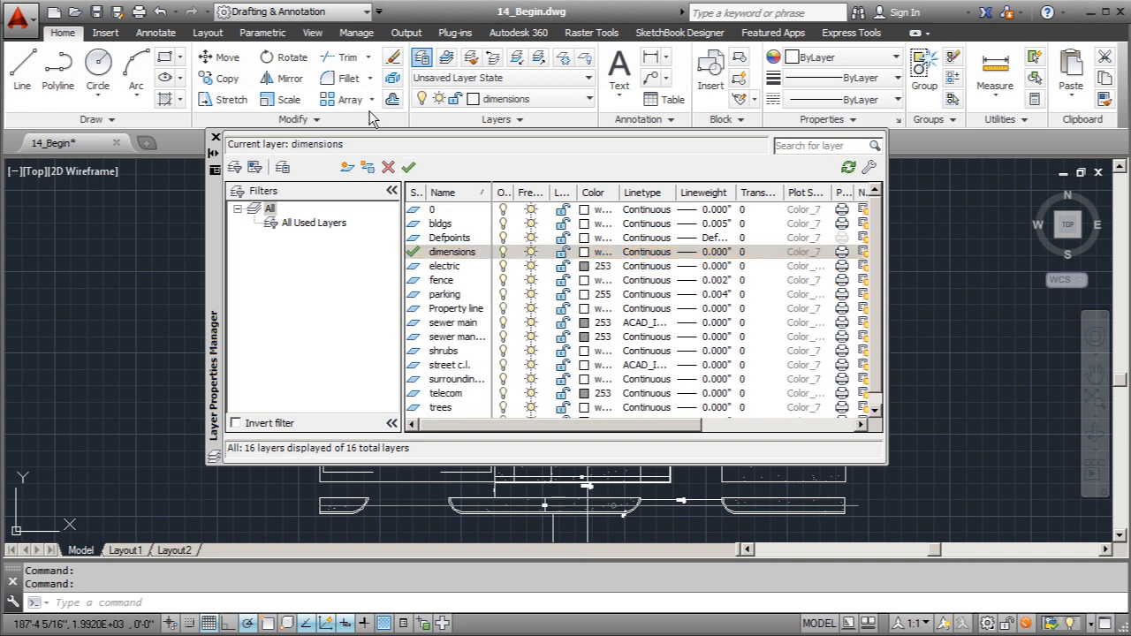
click(215, 138)
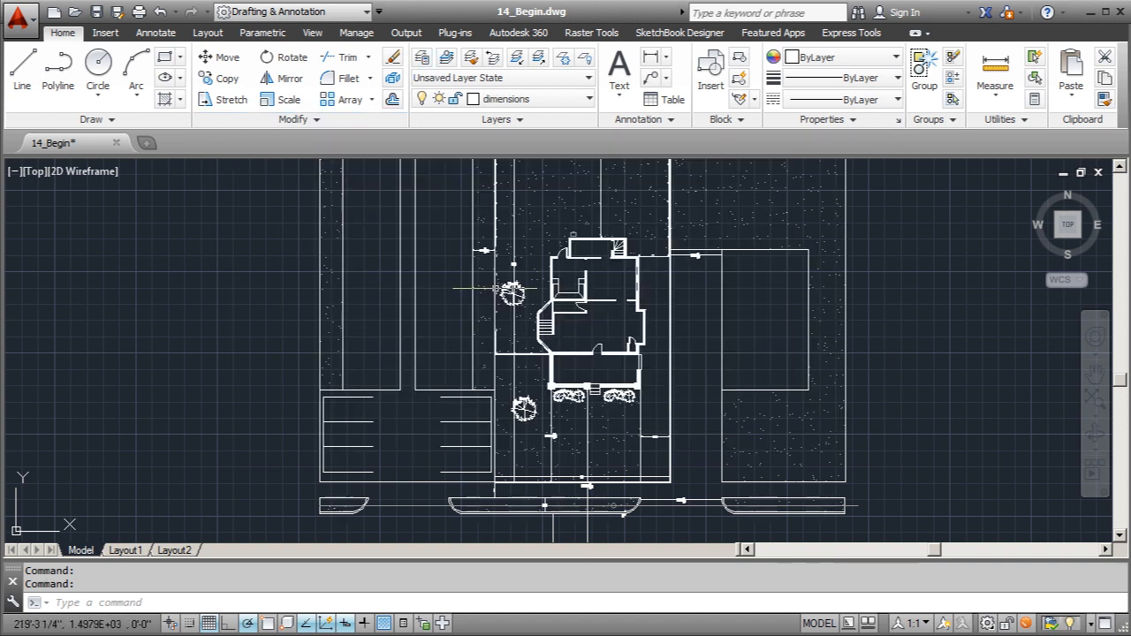
Select one dimension beside the fence and all similar dimensions, and move them from the parking layer to the dimensions layer
scroll(459, 254, up, 4)
click(570, 269)
right_click(572, 273)
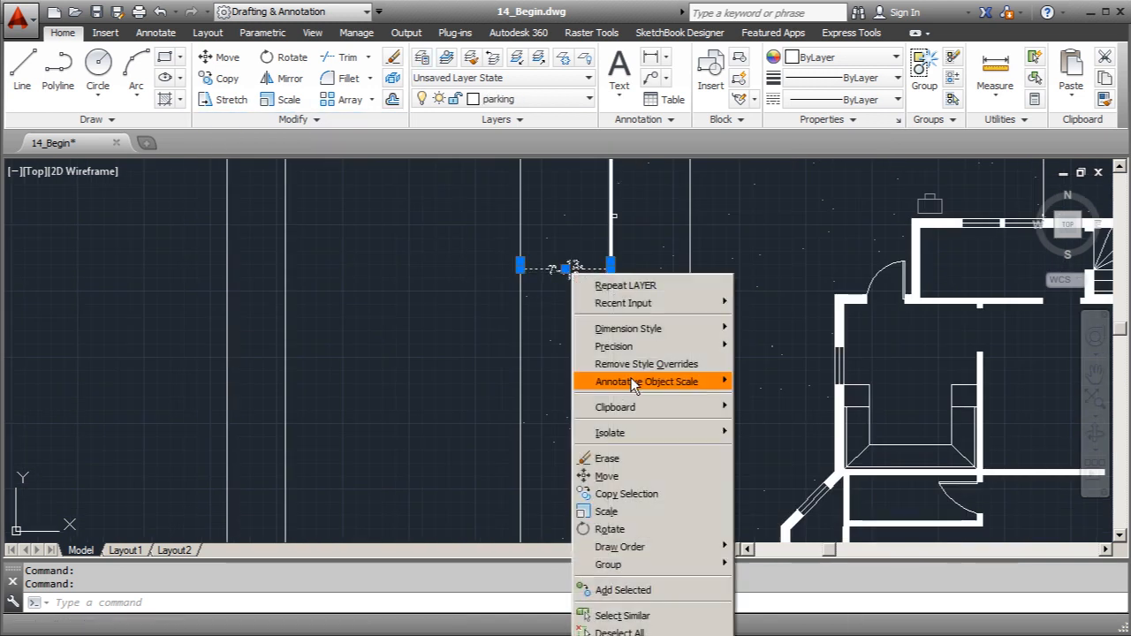
click(622, 615)
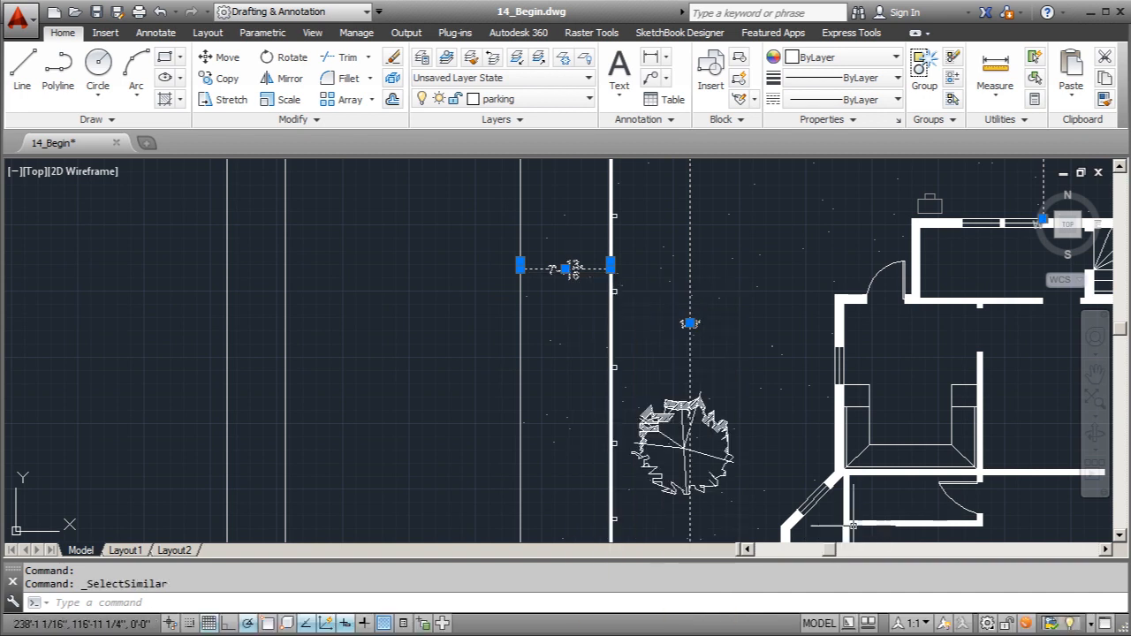
scroll(703, 364, down, 2)
scroll(703, 364, down, 3)
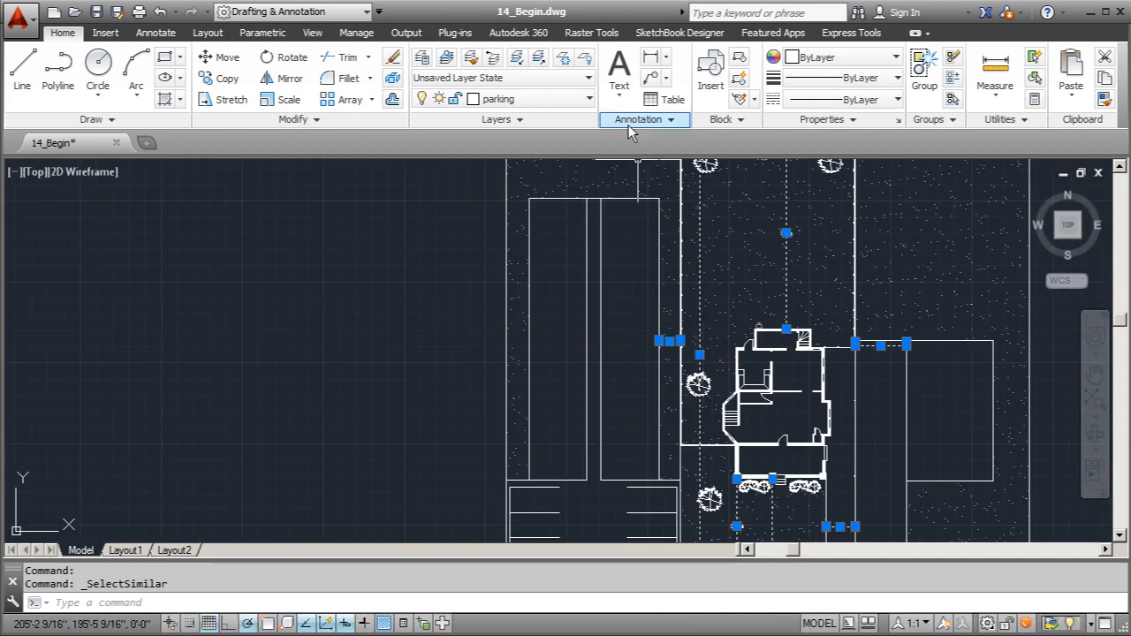
click(590, 101)
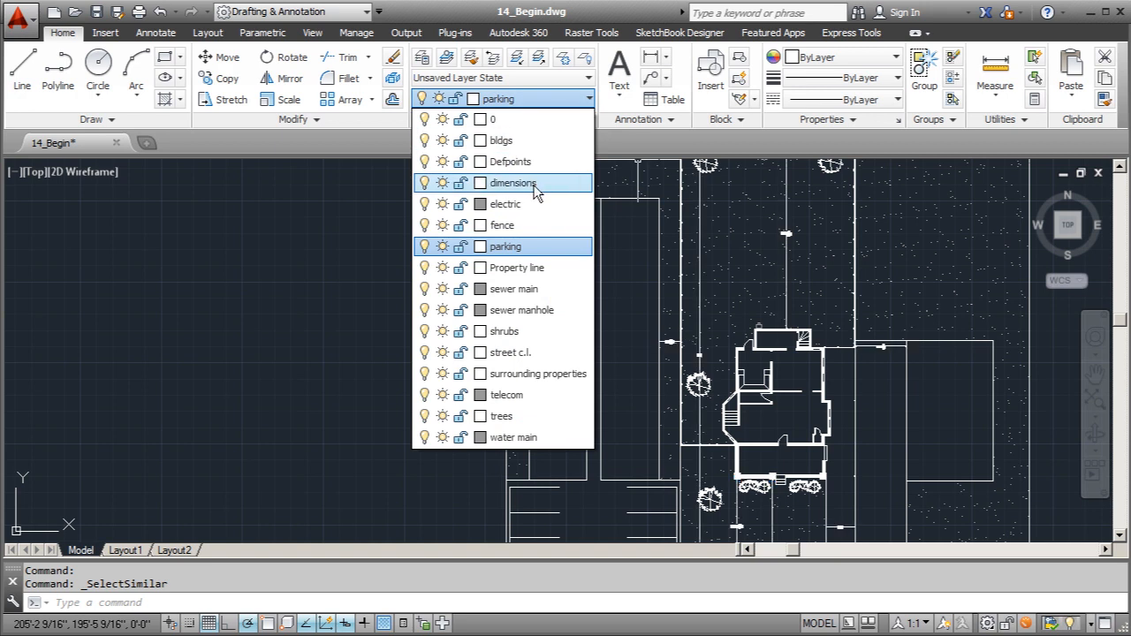
click(495, 182)
key(Escape)
Change the water main layer's colour to white (index colour 7), using the circle on the street-side strip to identify the layer
scroll(454, 318, down, 4)
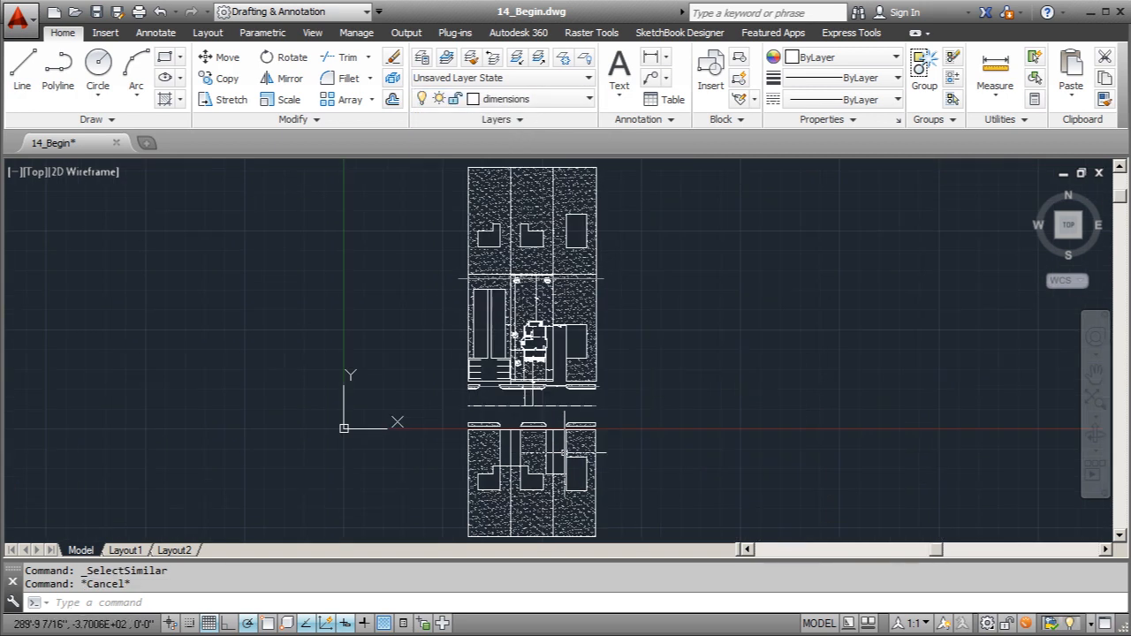
scroll(563, 453, up, 5)
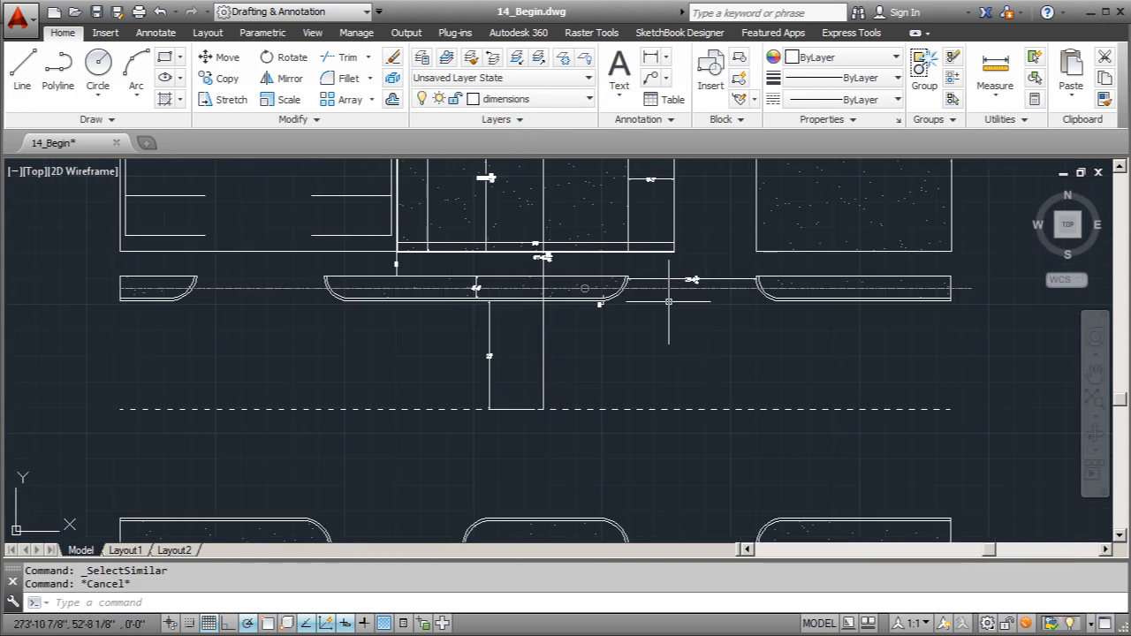
scroll(656, 298, up, 4)
scroll(694, 310, down, 3)
scroll(681, 316, up, 6)
click(598, 285)
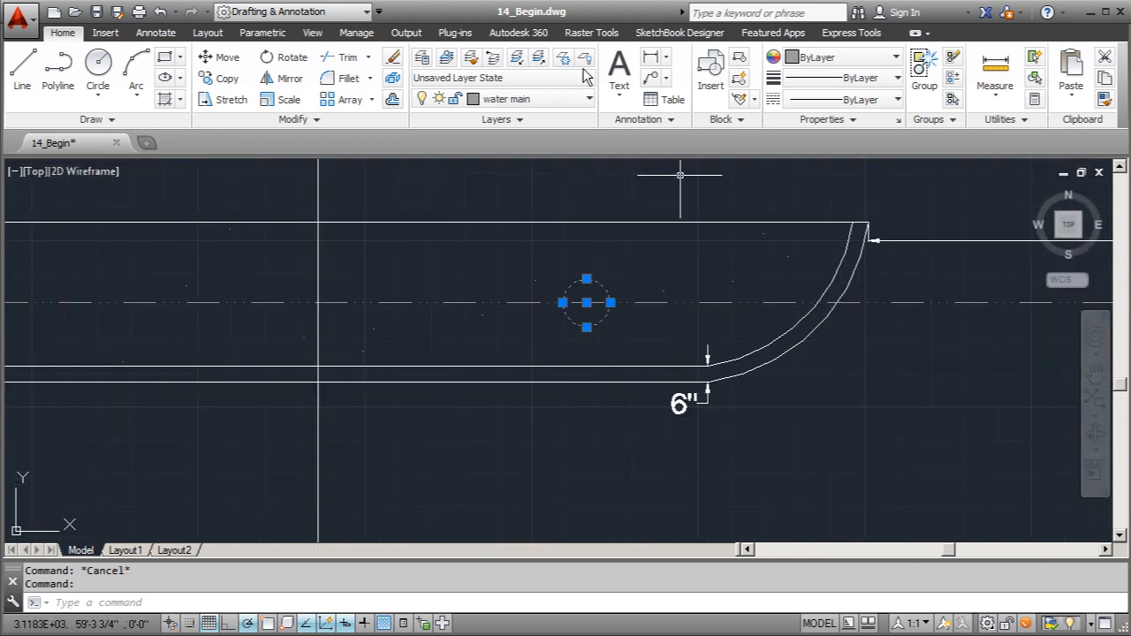
click(588, 100)
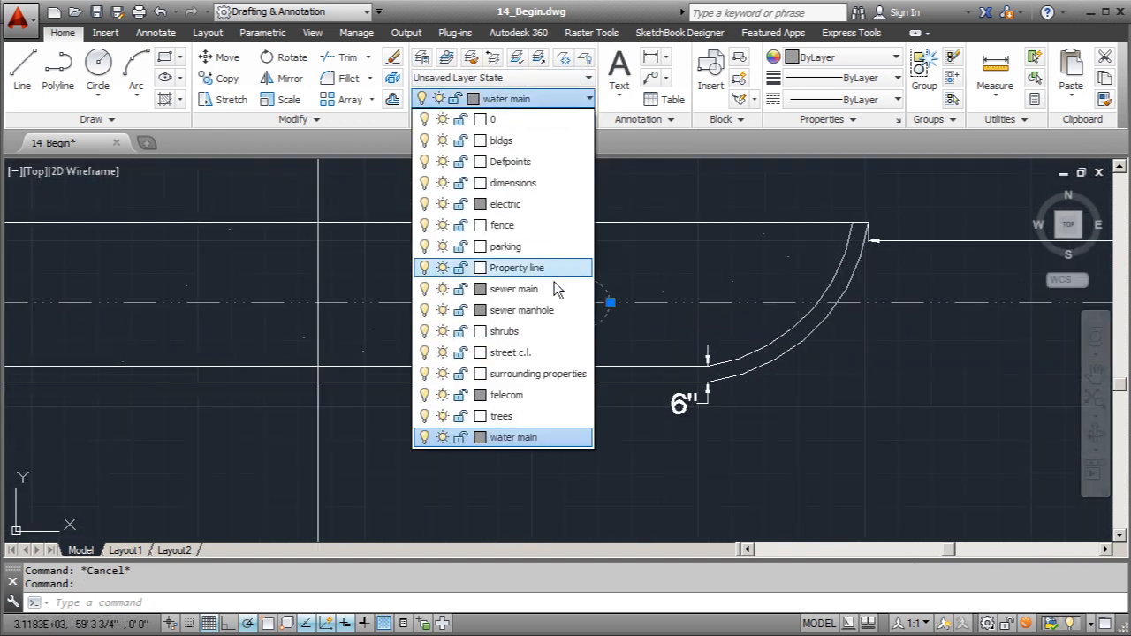
click(480, 437)
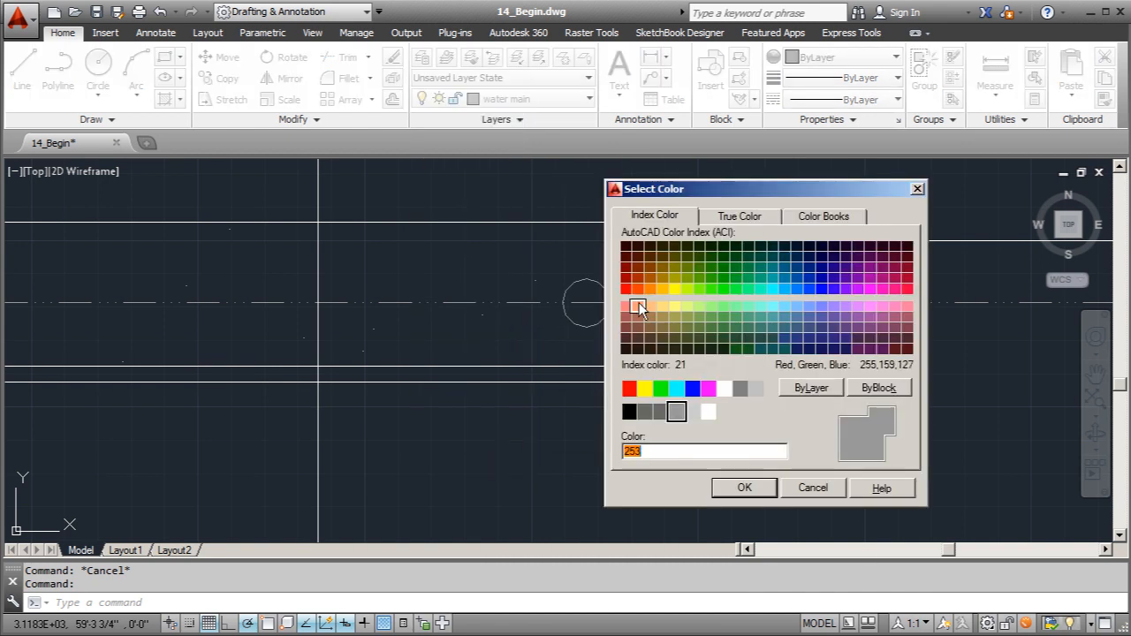
click(724, 388)
click(751, 487)
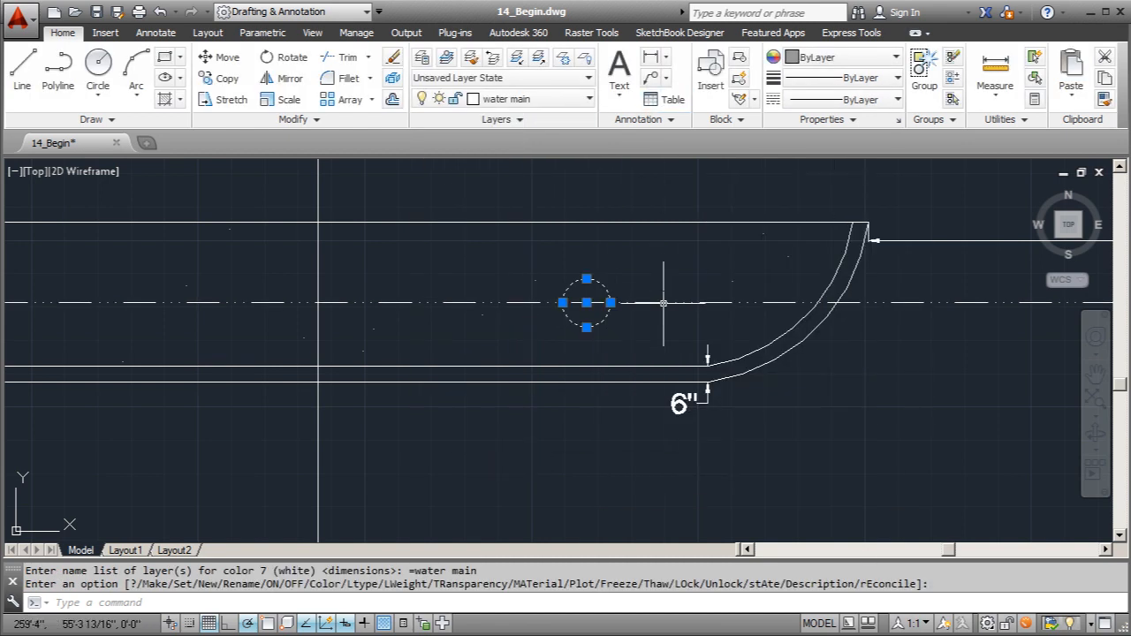
key(Escape)
Change the sewer main layer's colour to white (index colour 7), using the dash-dot line through the backyard circle to identify the layer
scroll(671, 314, up, 6)
scroll(651, 308, down, 4)
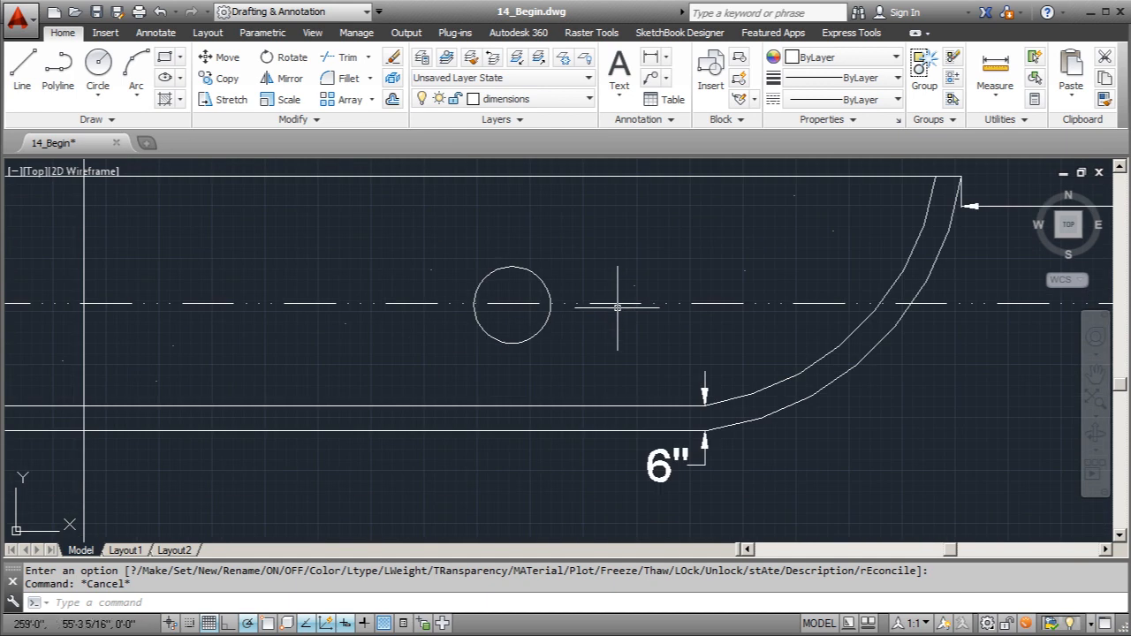
key(Escape)
scroll(616, 310, down, 6)
scroll(591, 397, up, 2)
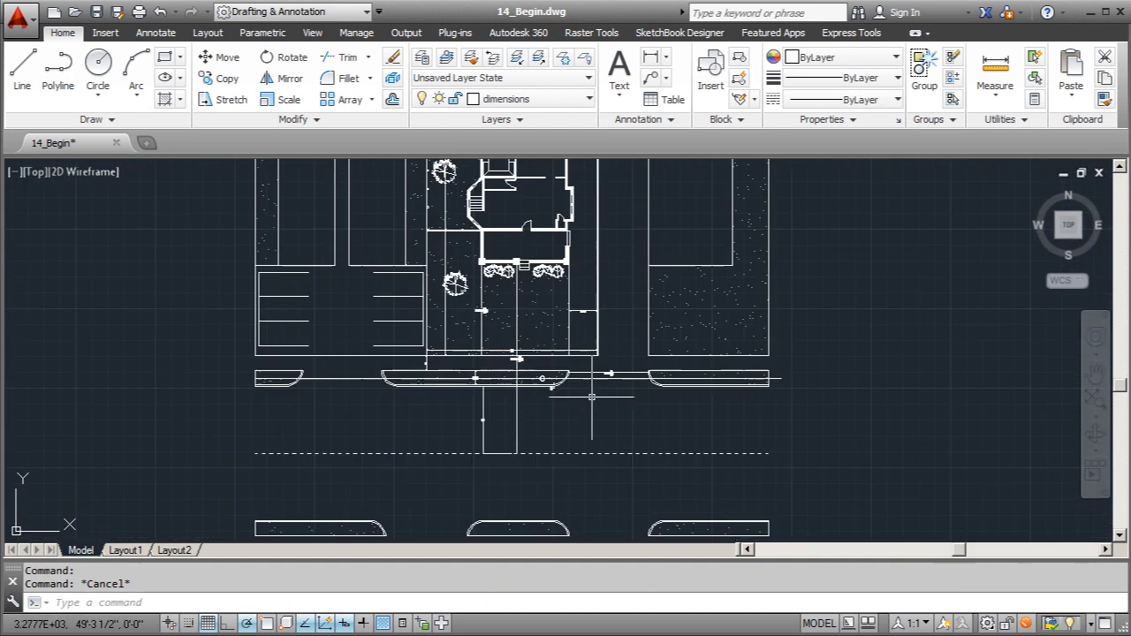
key(Escape)
scroll(574, 424, down, 4)
scroll(550, 237, up, 5)
scroll(530, 251, up, 4)
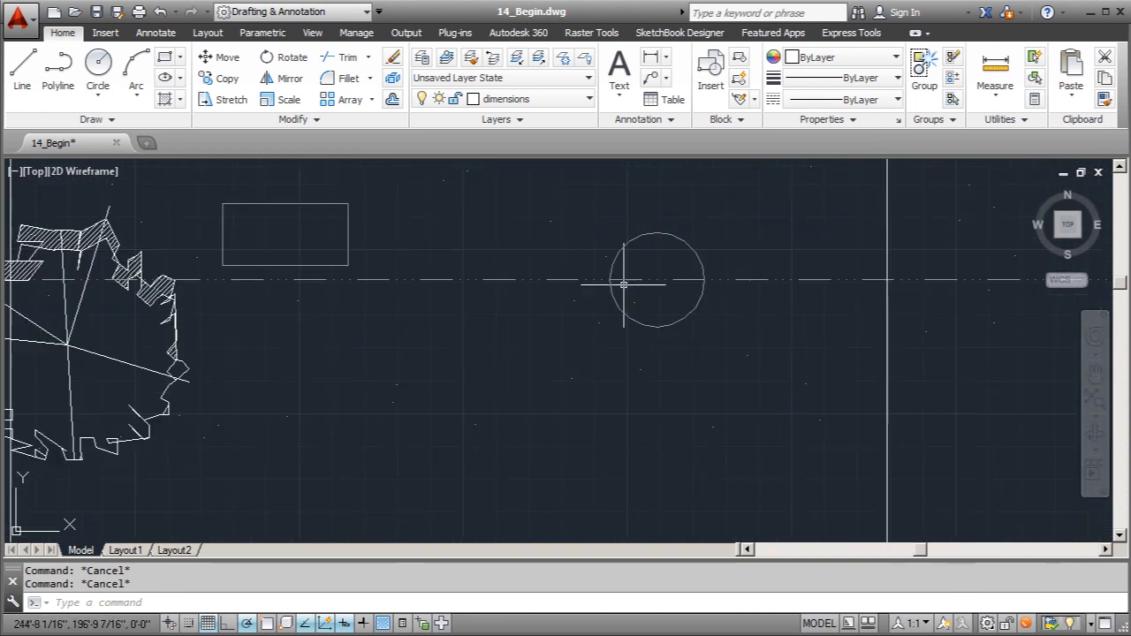
click(678, 279)
scroll(410, 290, down, 6)
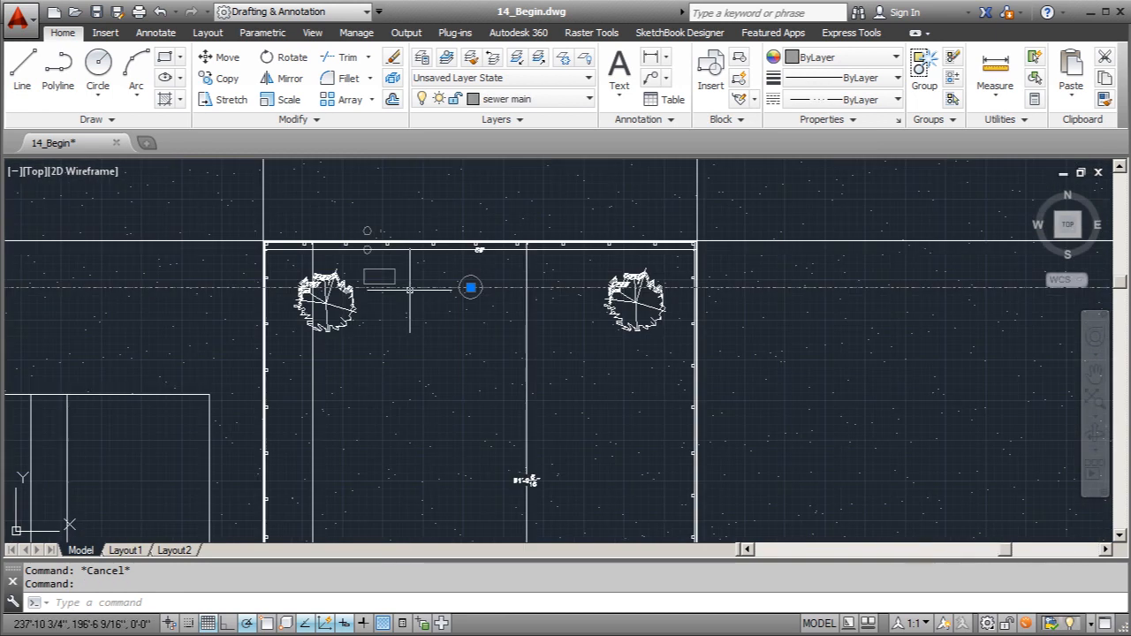
click(565, 99)
click(480, 289)
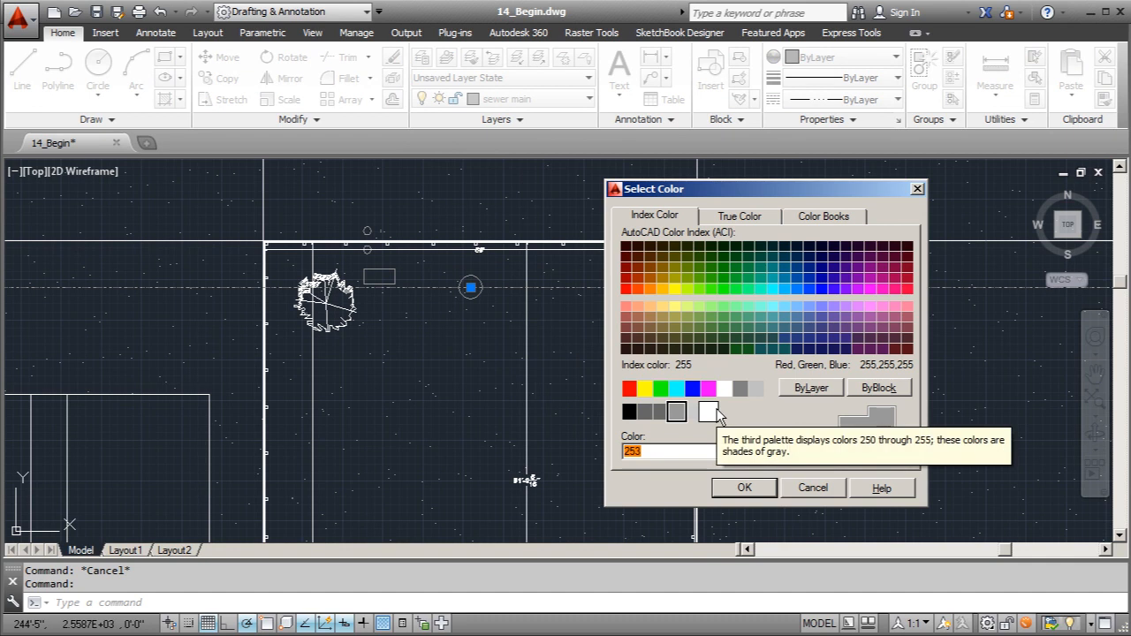
click(723, 391)
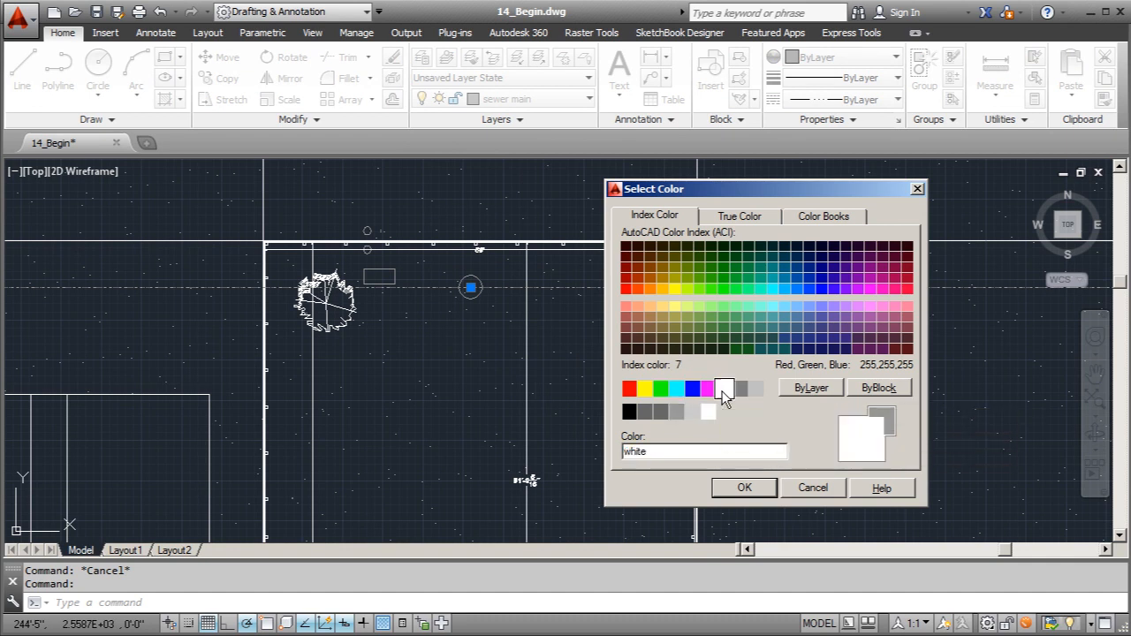
click(744, 488)
Change the sewer manhole layer's colour to white, using the circle on the sewer line to identify the layer
click(470, 287)
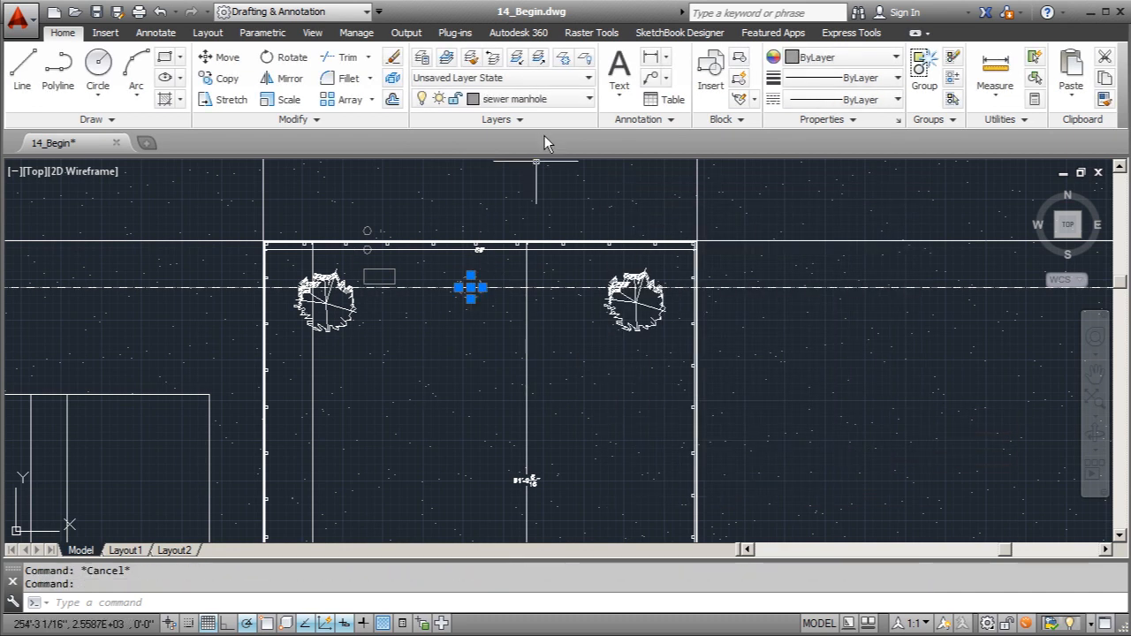
click(590, 103)
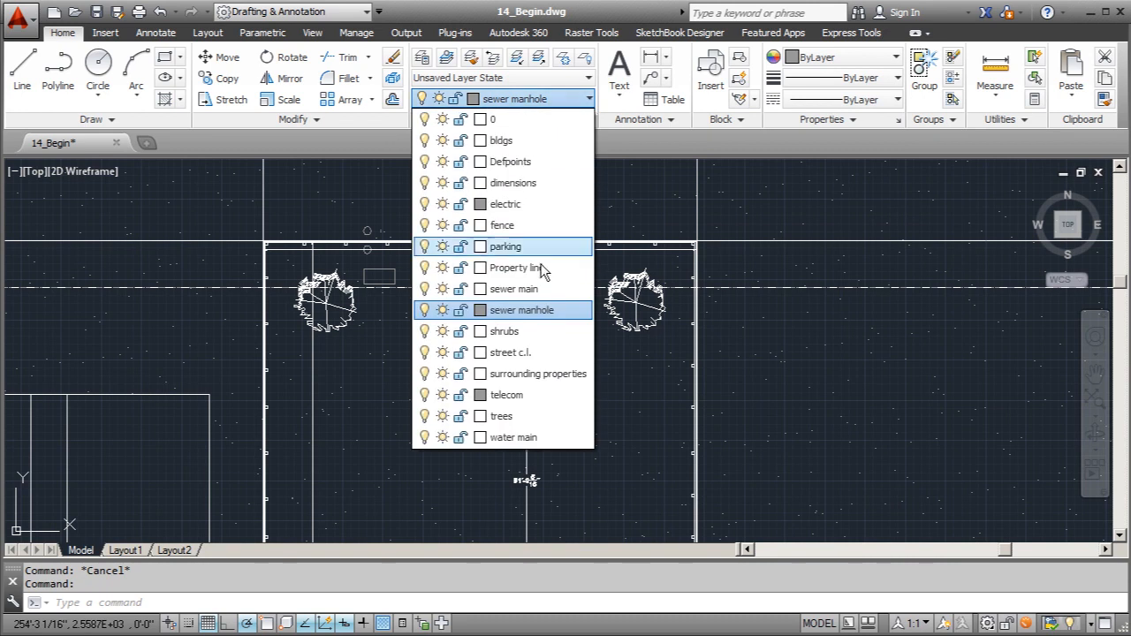
click(475, 308)
click(724, 389)
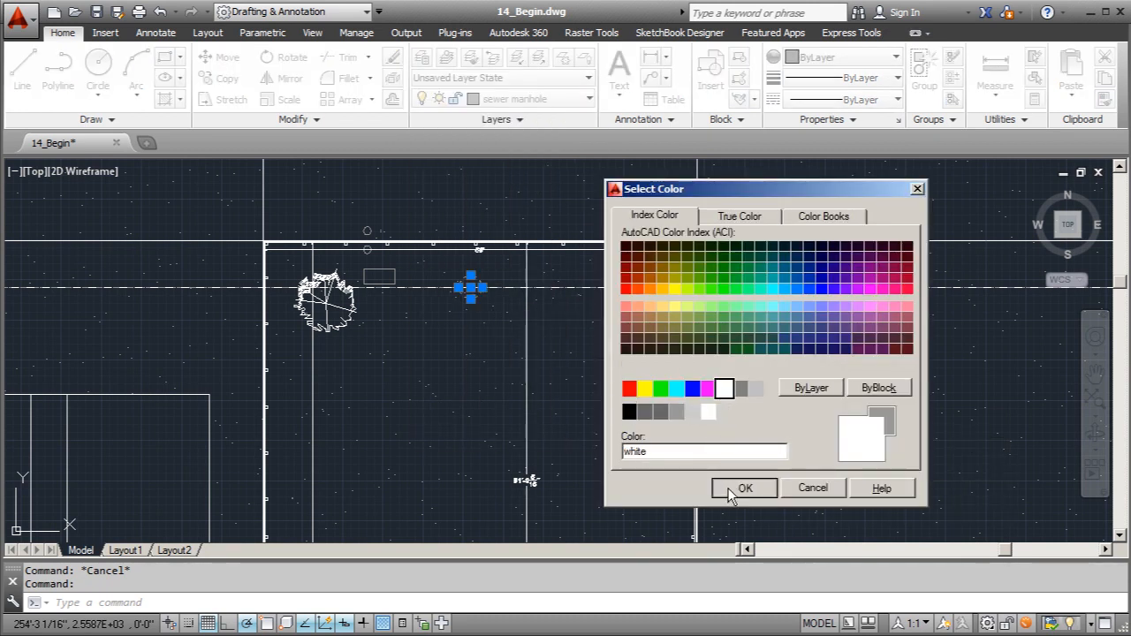
click(745, 488)
key(Escape)
Change the telecom layer's colour to white, using the two small circles on either side of the back fence to identify the layer
scroll(292, 254, up, 4)
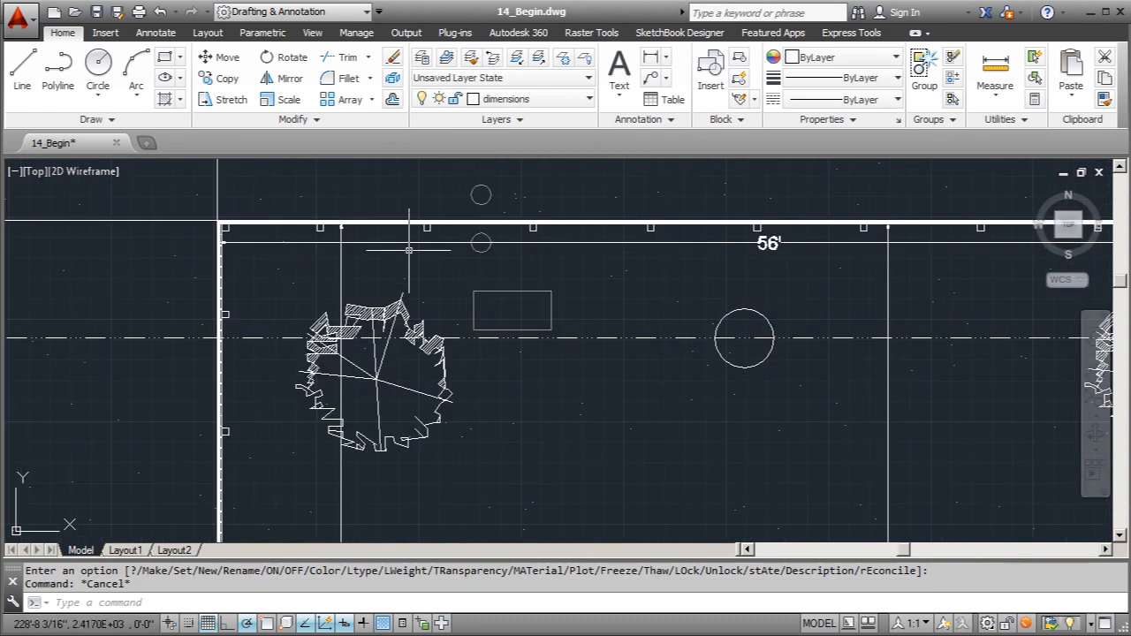
click(455, 168)
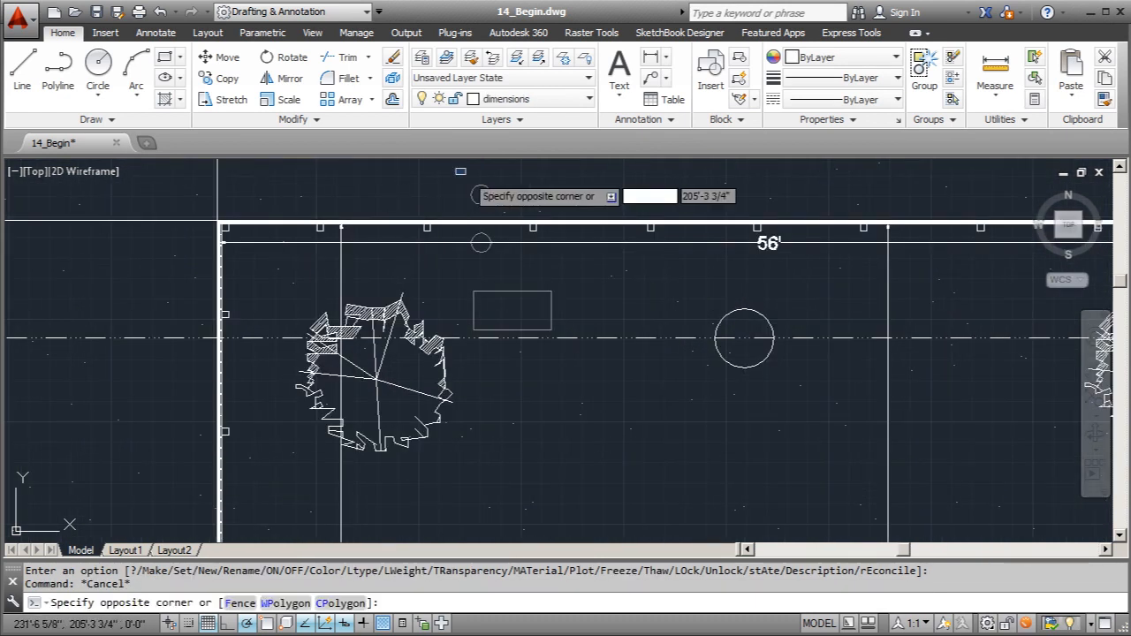
click(486, 251)
click(489, 195)
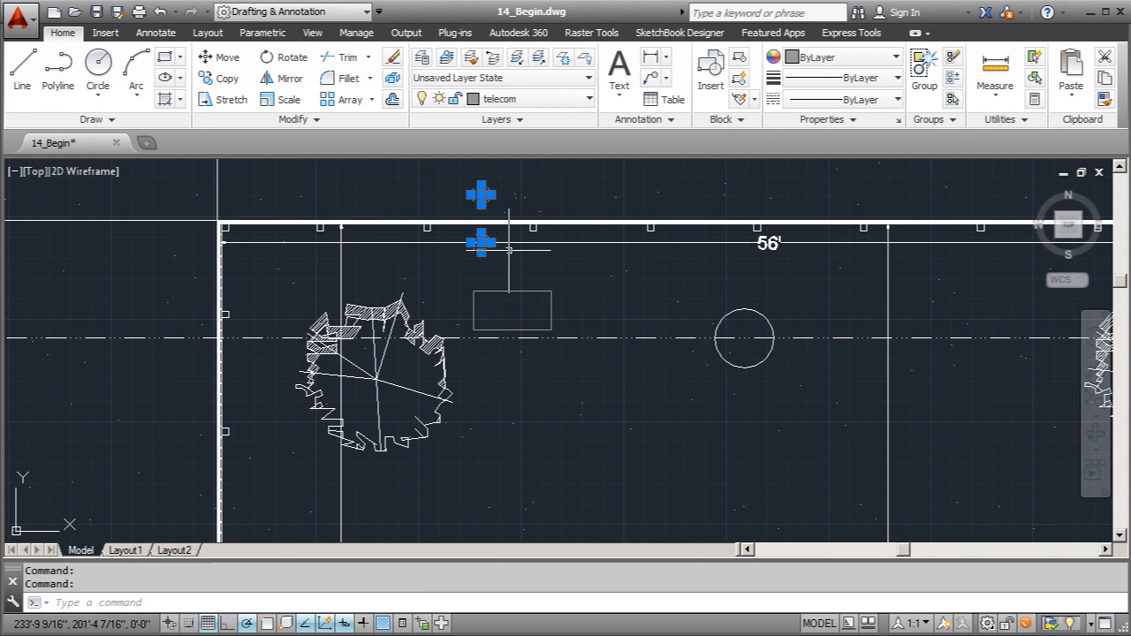
right_click(510, 179)
click(589, 98)
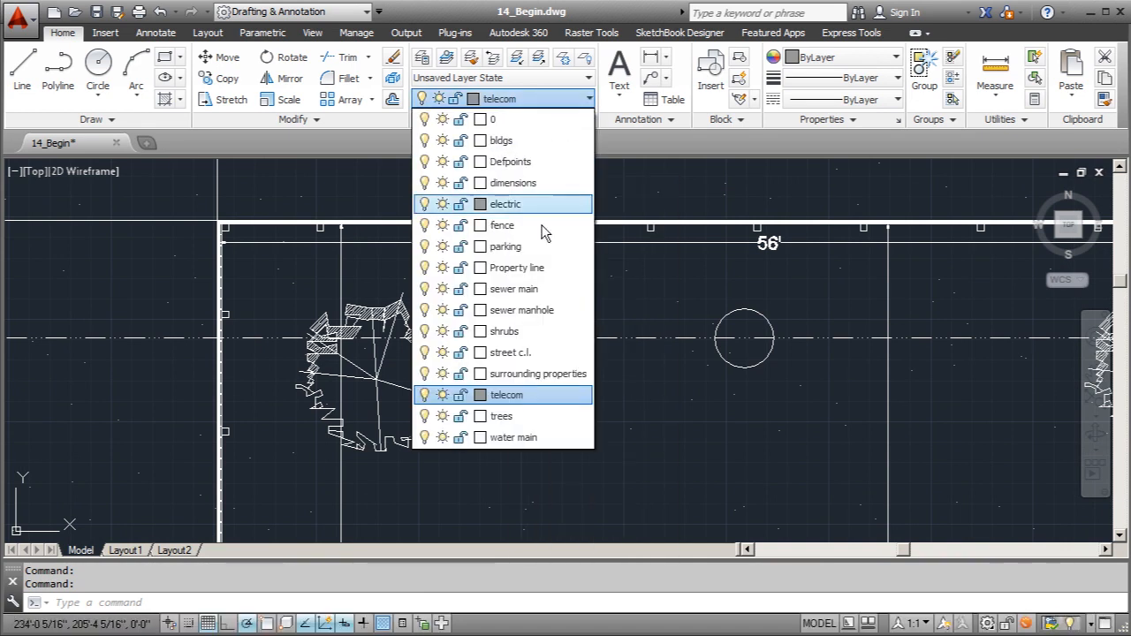
click(480, 395)
click(724, 389)
click(768, 496)
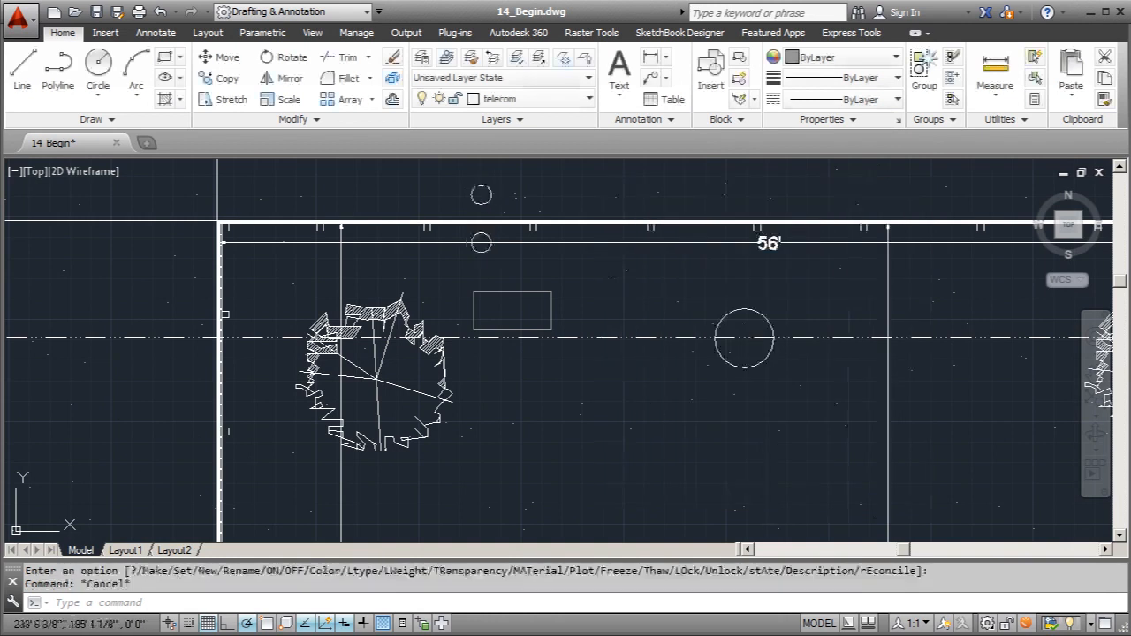
Change the electric layer's colour to white (index colour 7), using the small rectangle beside the backyard tree to identify the layer
click(502, 293)
right_click(565, 281)
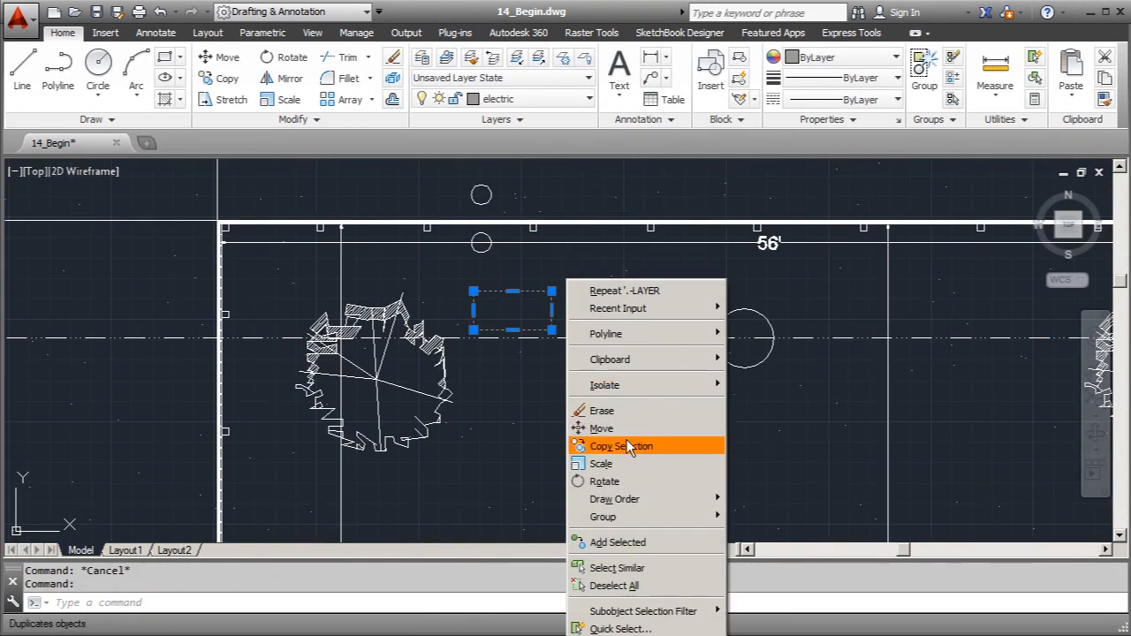
click(566, 275)
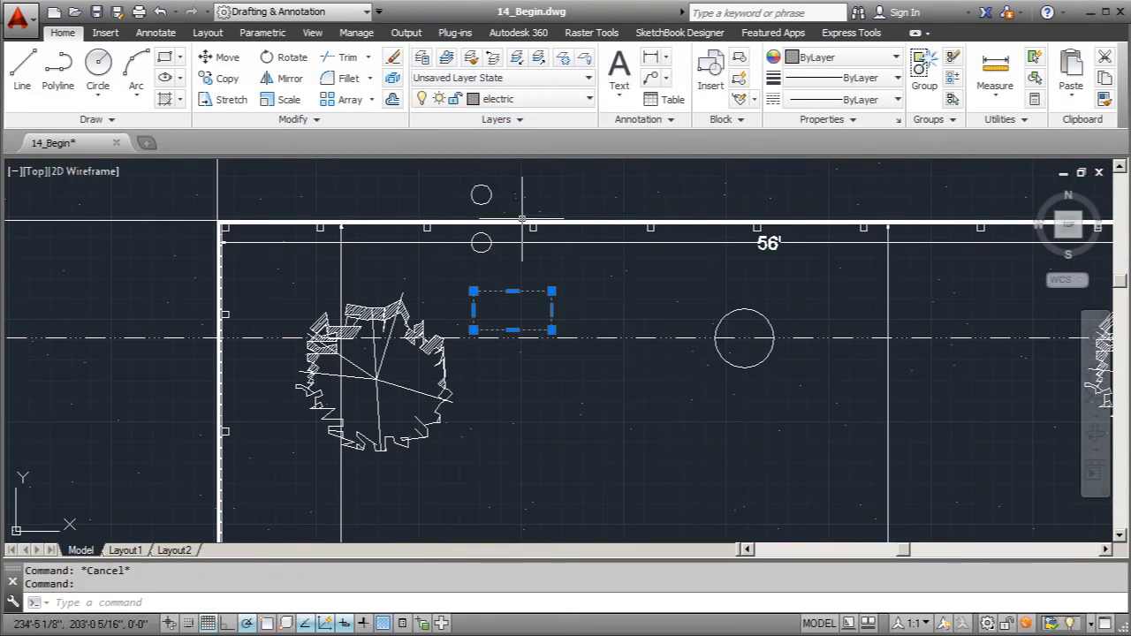
click(583, 100)
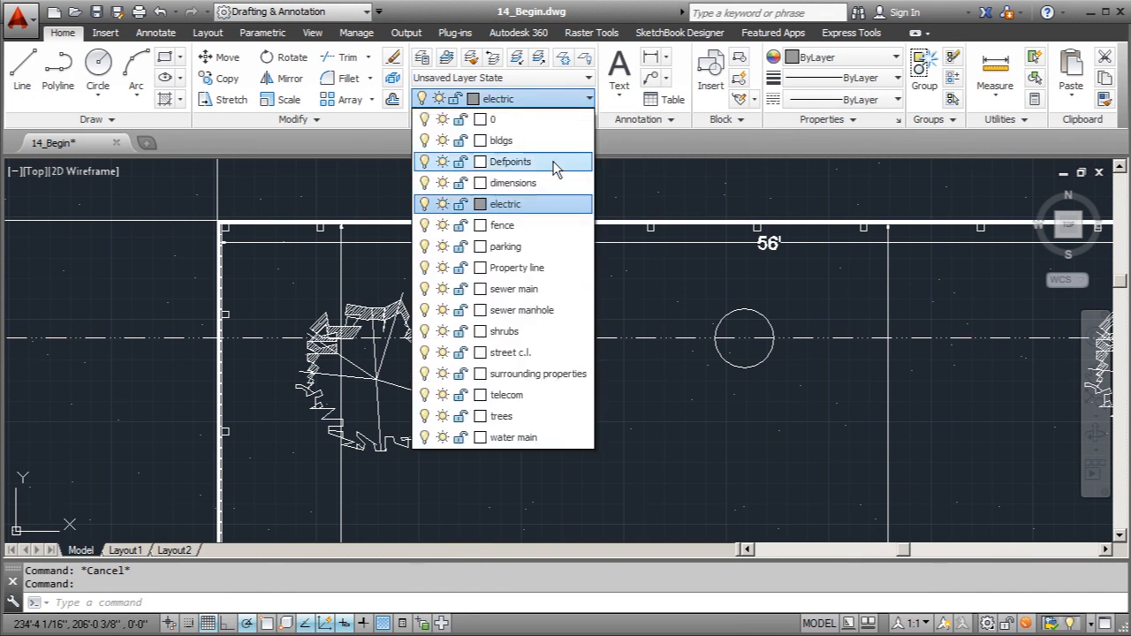
click(475, 212)
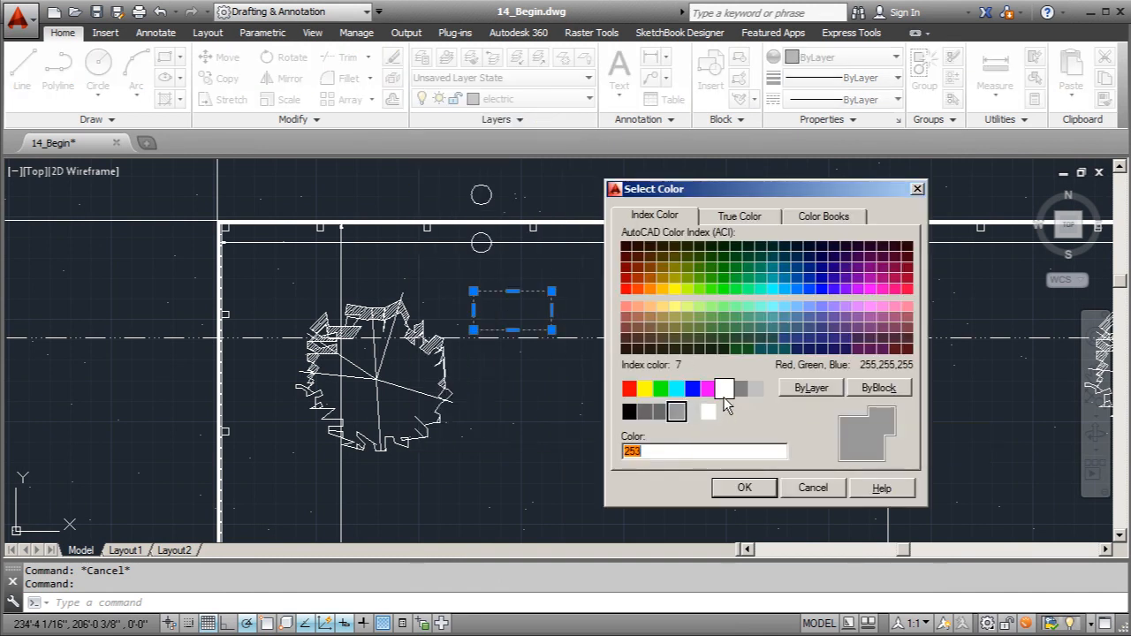
click(723, 388)
click(744, 488)
key(Escape)
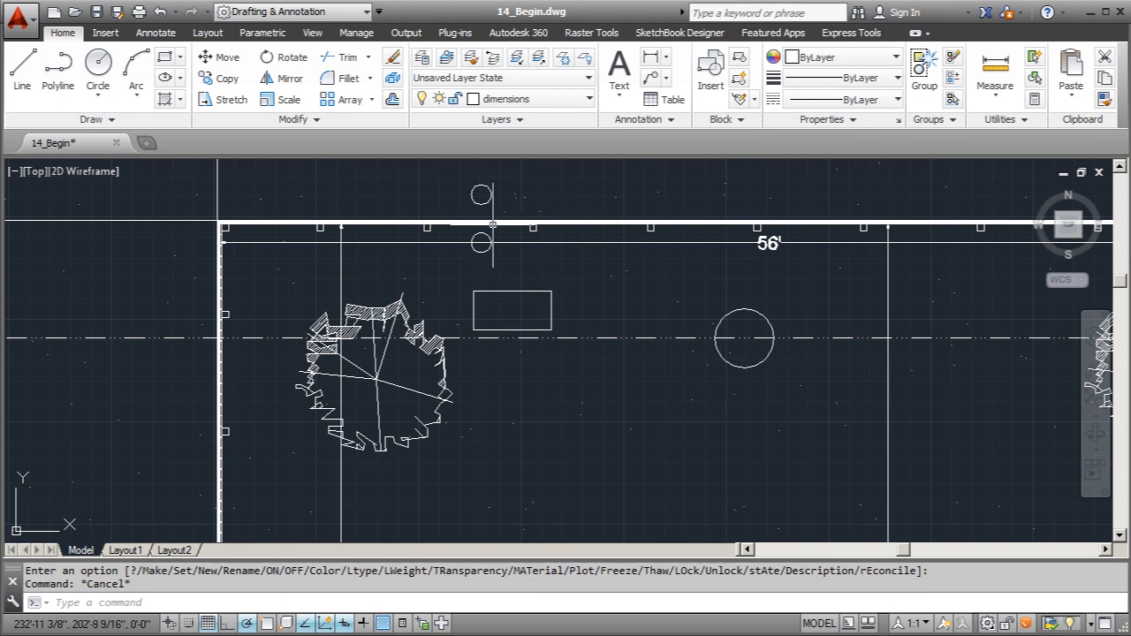
Change the parking layer's colour to white (index colour 7), using a parking stall line to identify the layer
scroll(677, 466, down, 5)
scroll(578, 224, up, 4)
scroll(558, 224, up, 1)
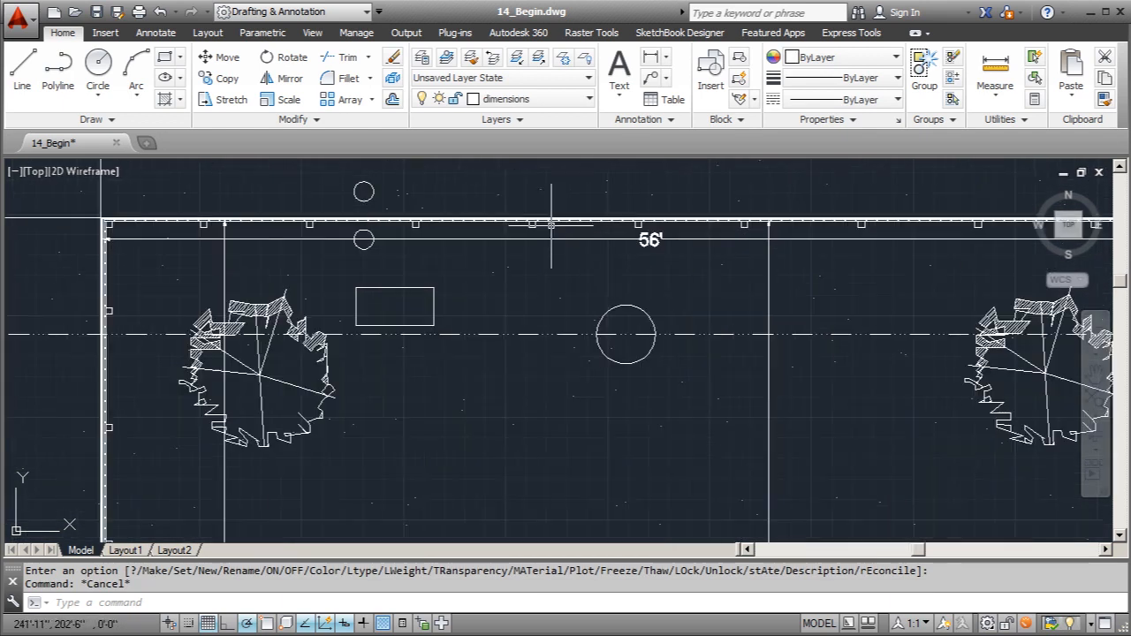
scroll(563, 244, down, 8)
scroll(567, 309, down, 2)
scroll(550, 438, up, 4)
scroll(569, 333, down, 2)
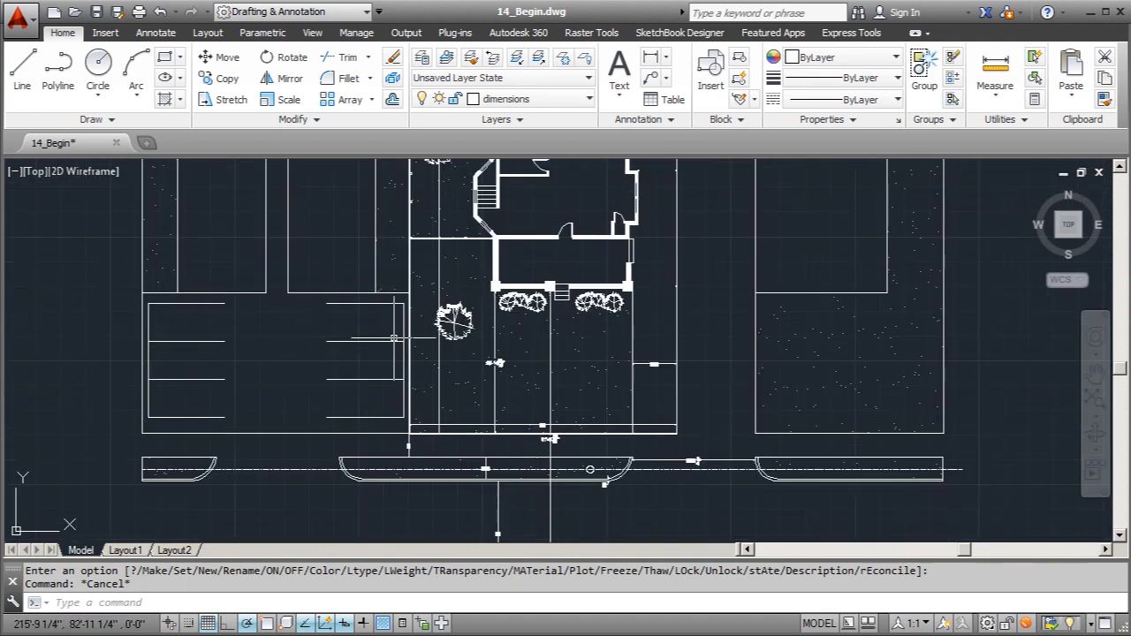
click(183, 303)
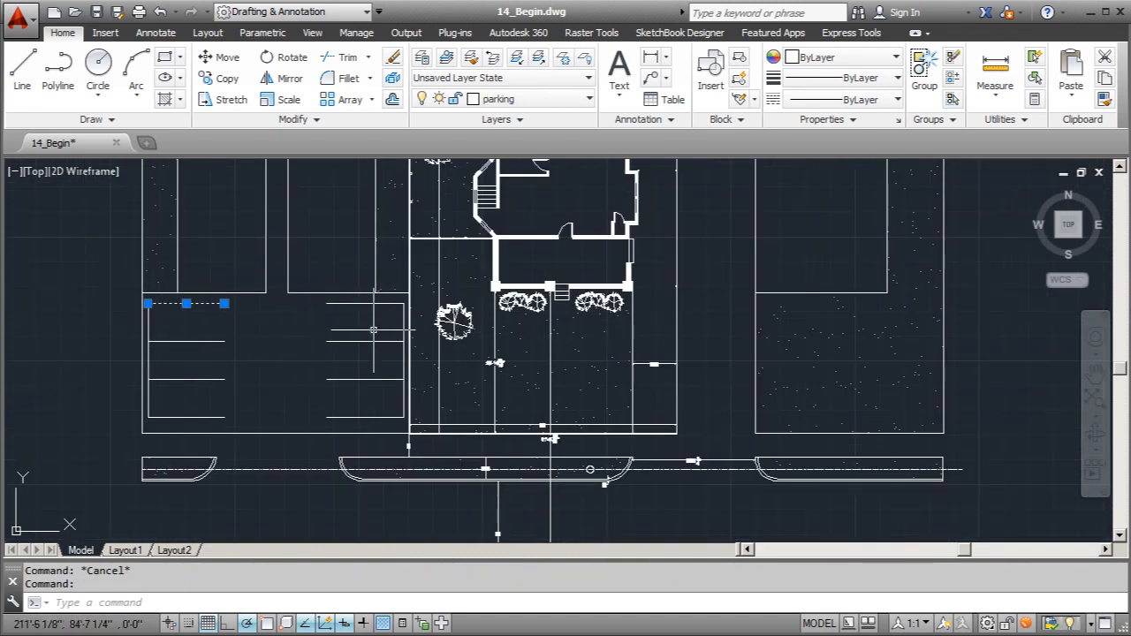
key(Escape)
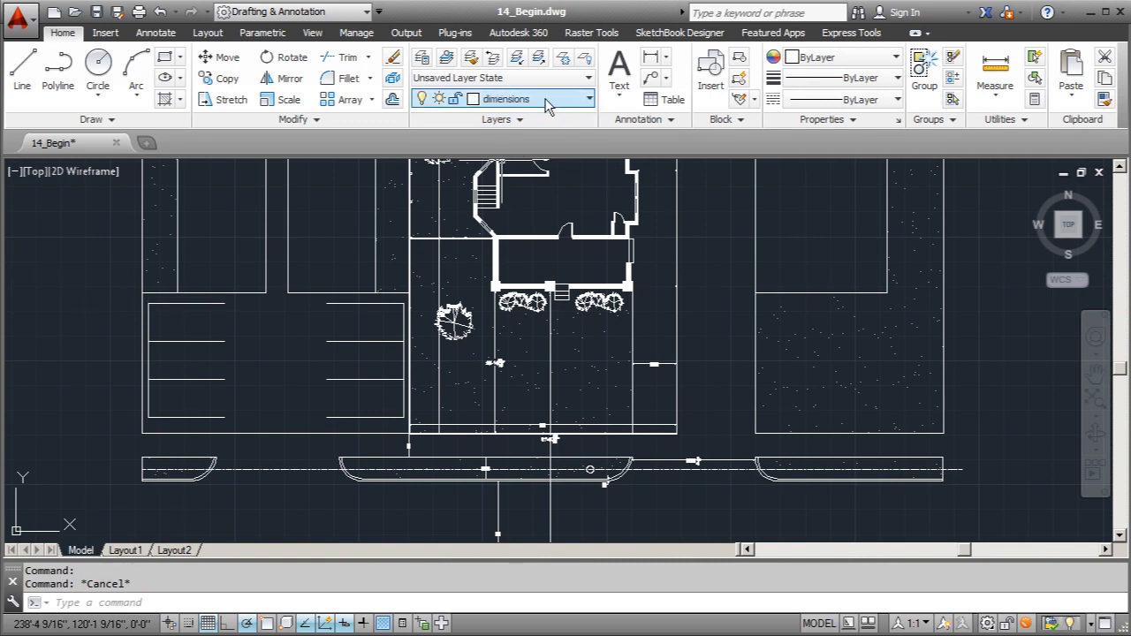
click(589, 99)
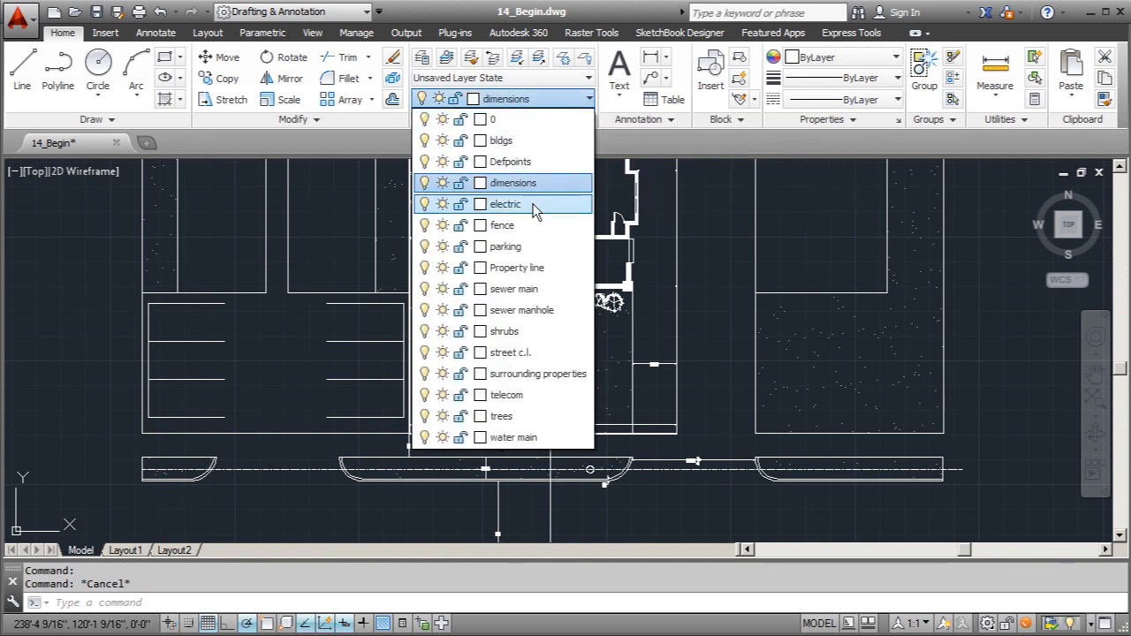
click(481, 247)
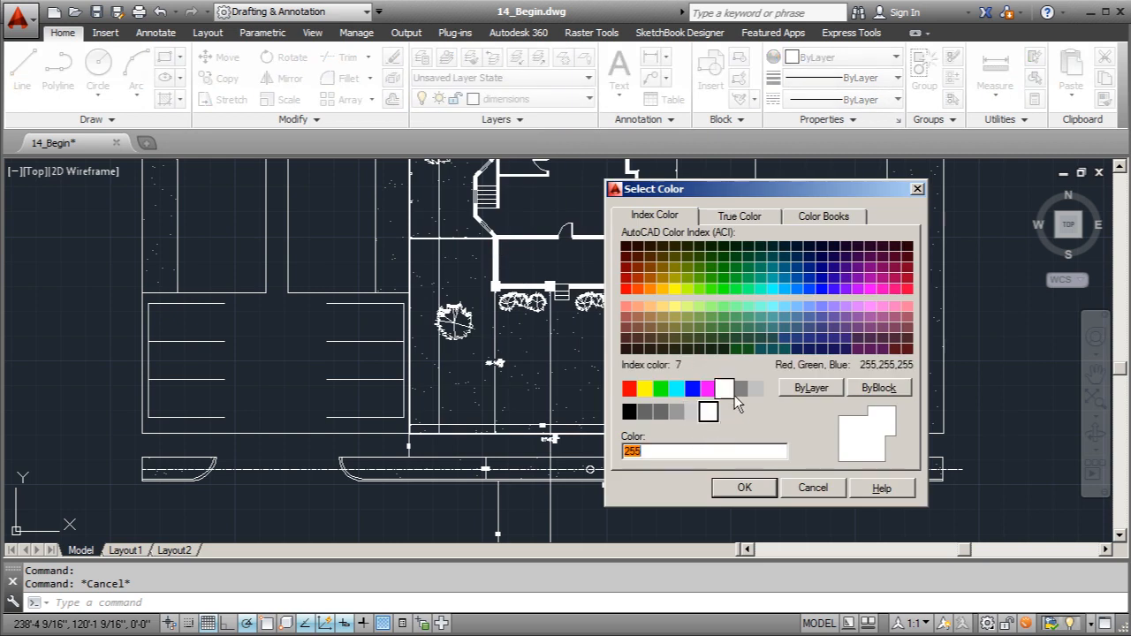
click(725, 390)
click(747, 489)
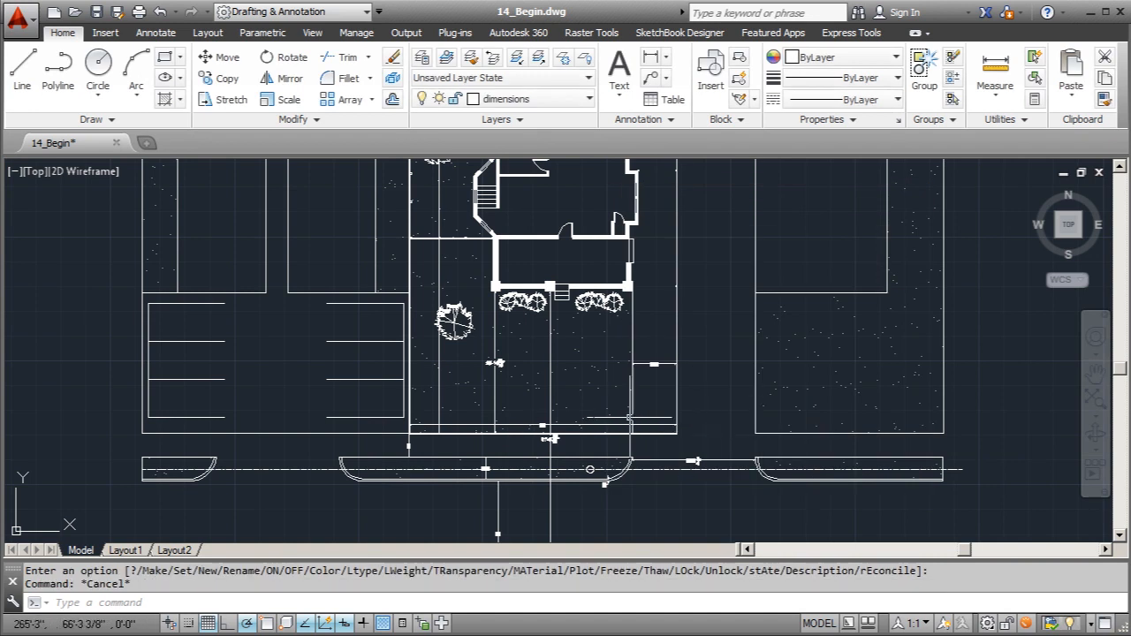
Set the model's plotter to the HP LaserJet 1018 and open the plot preview
click(38, 23)
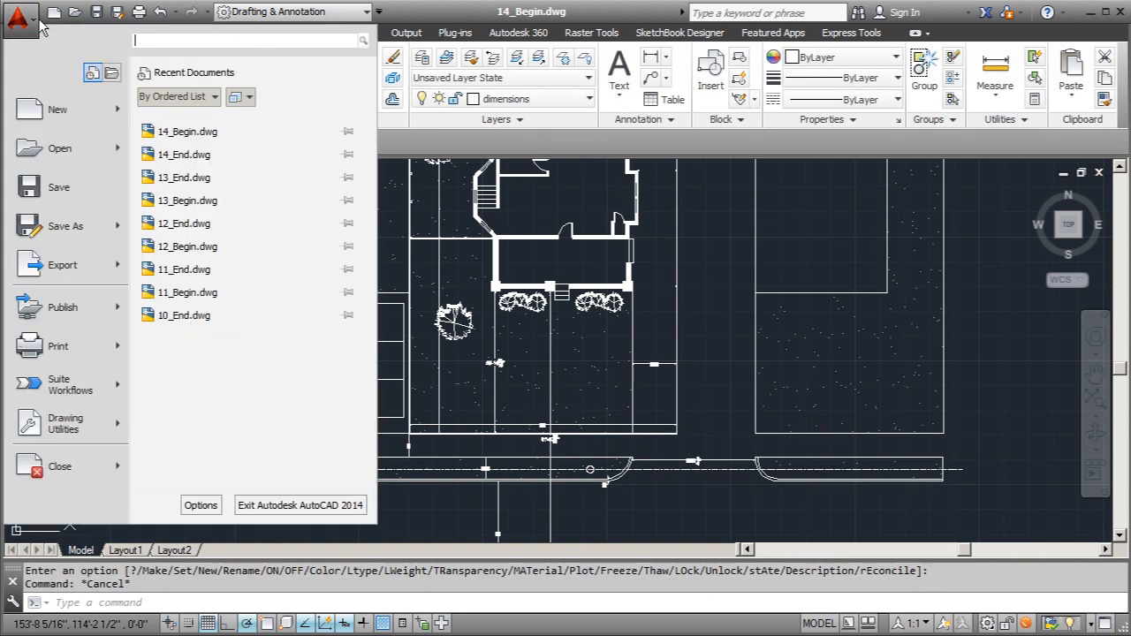
click(69, 345)
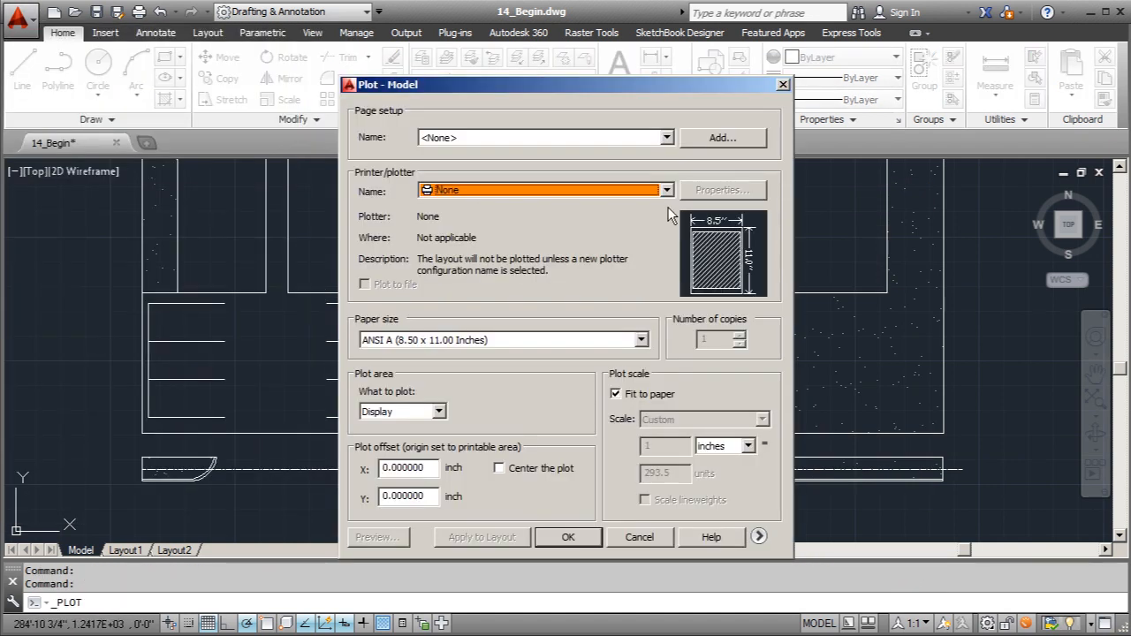
click(667, 191)
click(530, 242)
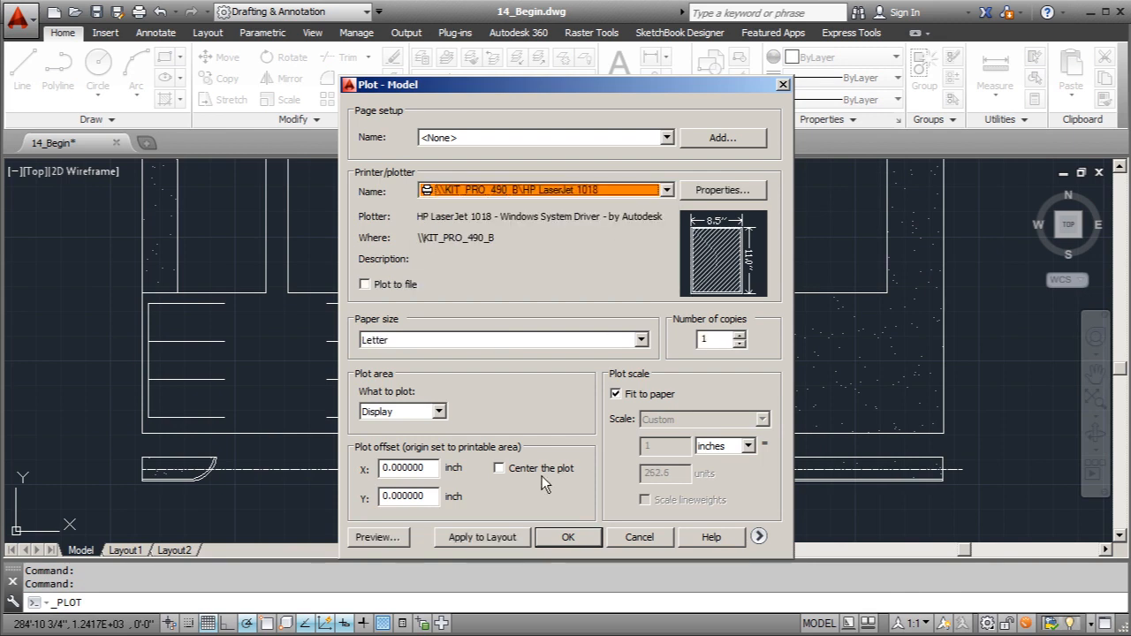
click(408, 534)
Examine the parking lines, dimensions and water main in the plot preview, and leave the plot settings without plotting
scroll(379, 447, up, 5)
scroll(341, 432, down, 2)
scroll(270, 420, down, 2)
scroll(682, 399, up, 2)
scroll(210, 343, down, 2)
scroll(492, 408, up, 2)
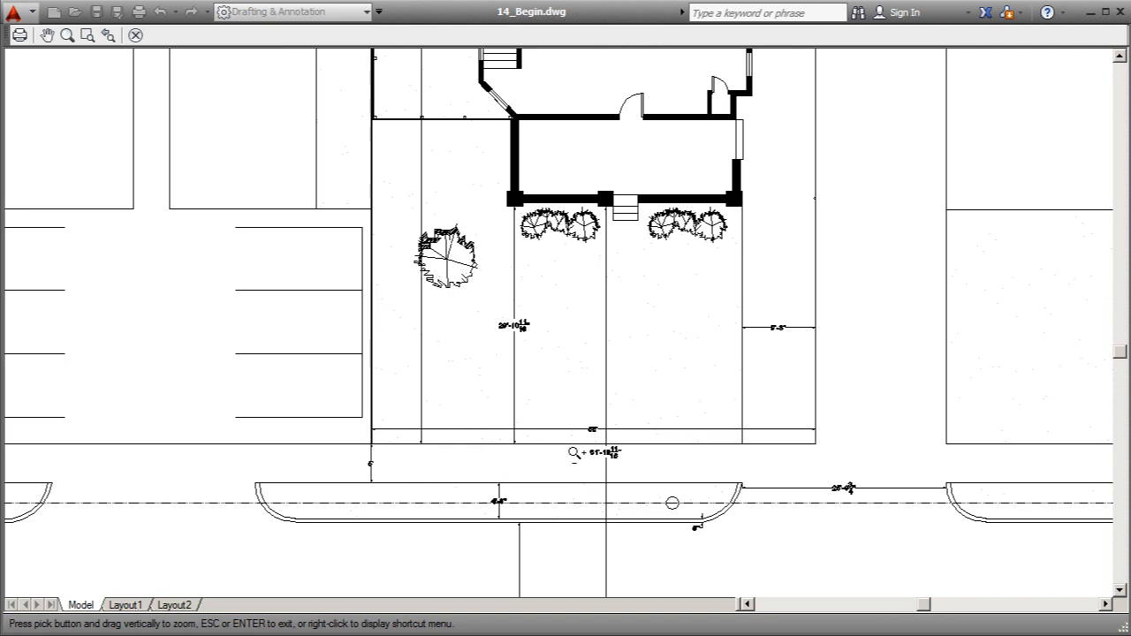
key(Escape)
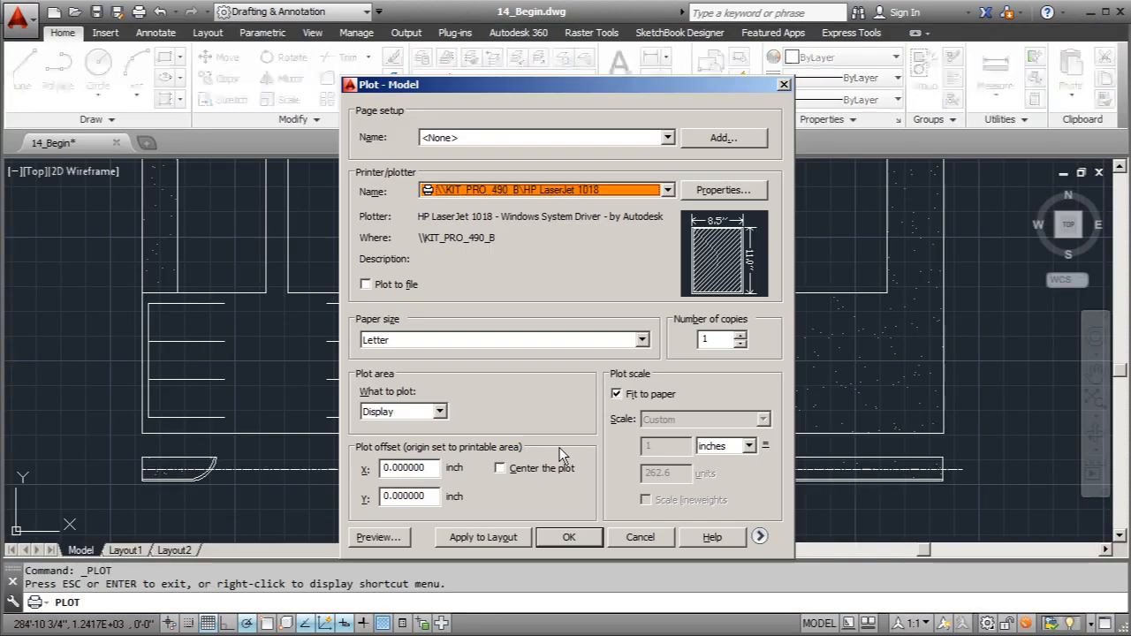
click(783, 85)
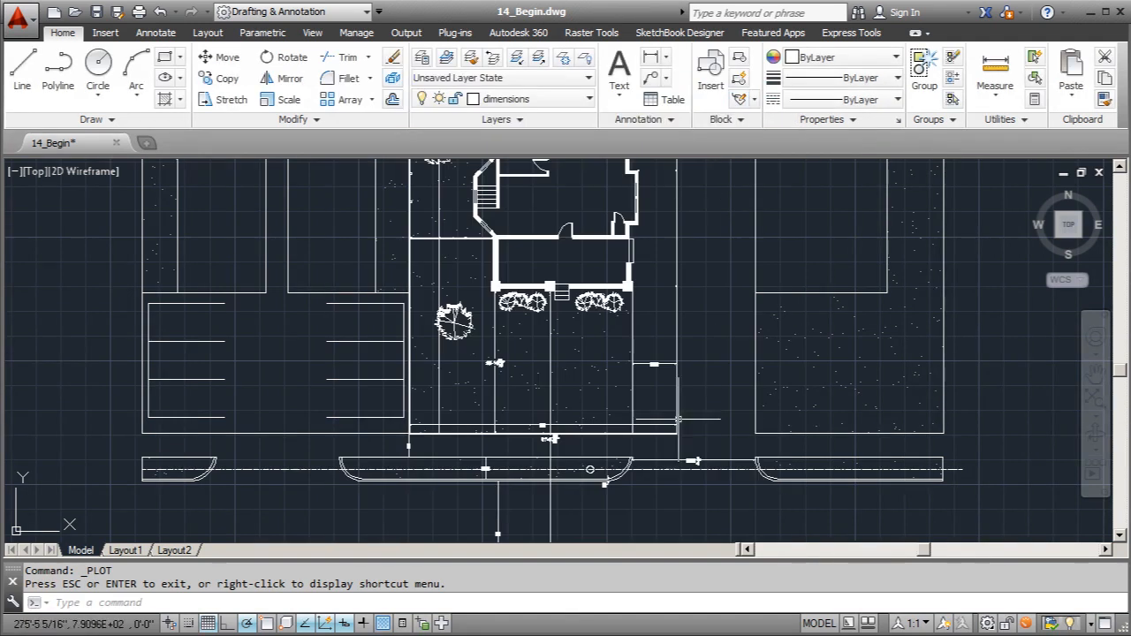
scroll(537, 446, down, 3)
scroll(537, 447, up, 2)
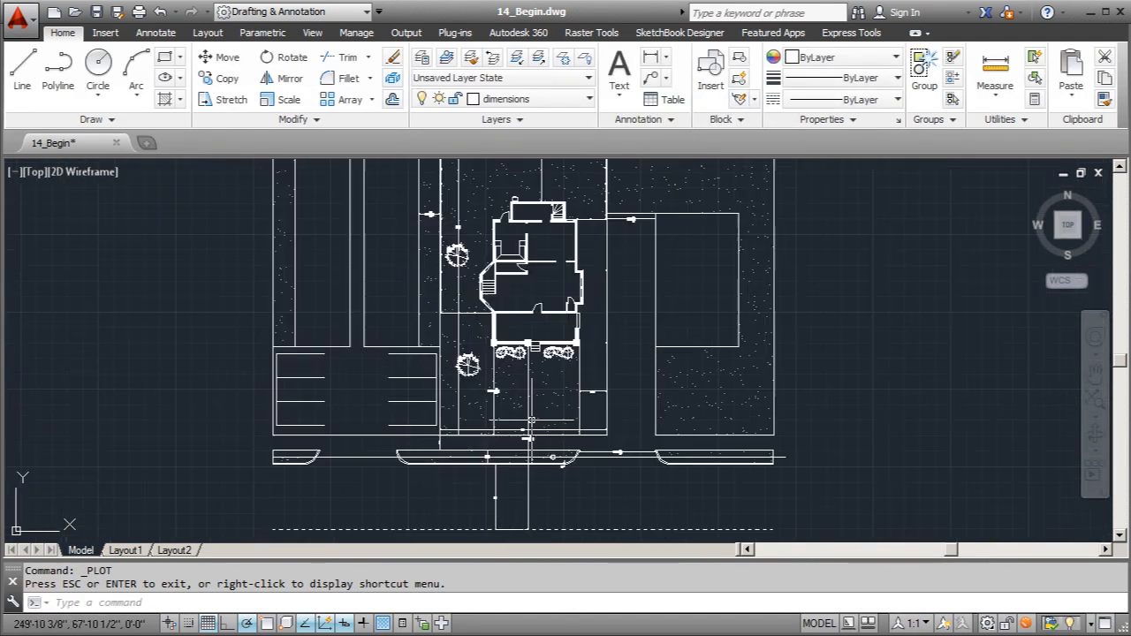
scroll(541, 447, up, 2)
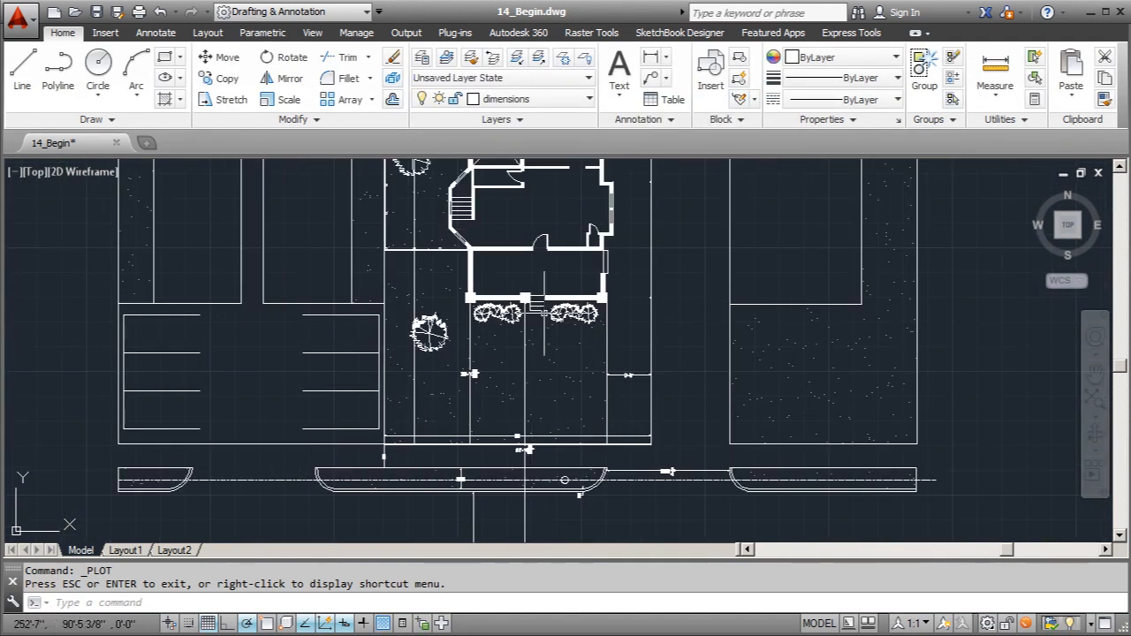
scroll(673, 531, up, 2)
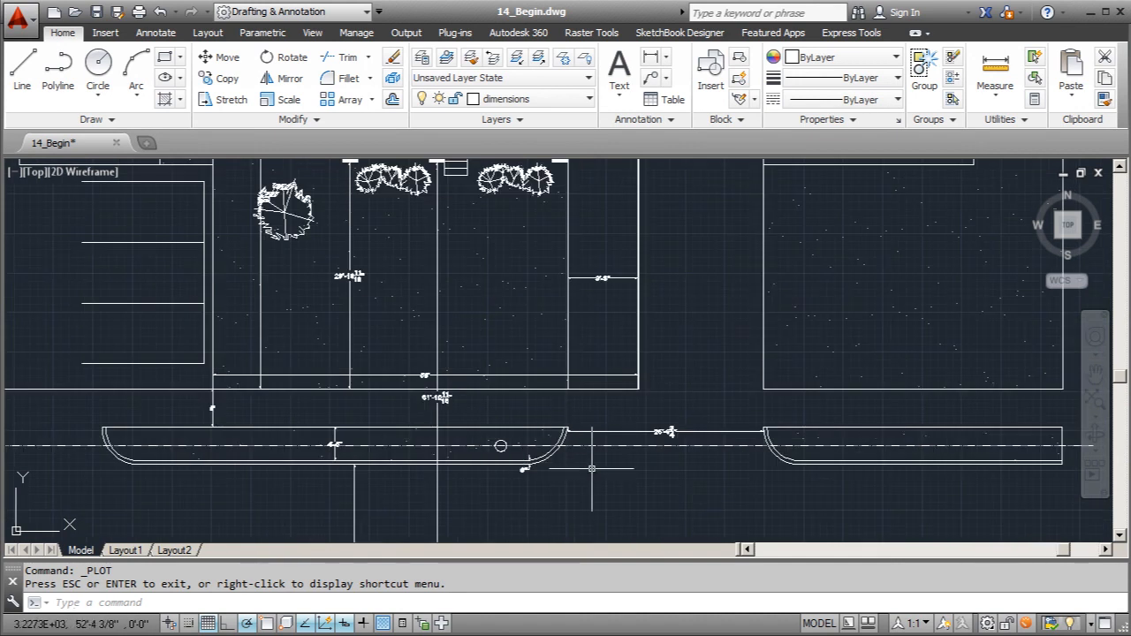
Examine the site plan's front yard, dimensions, street centreline and neighbouring lots in model space
scroll(469, 527, down, 2)
scroll(441, 459, down, 2)
scroll(406, 433, up, 5)
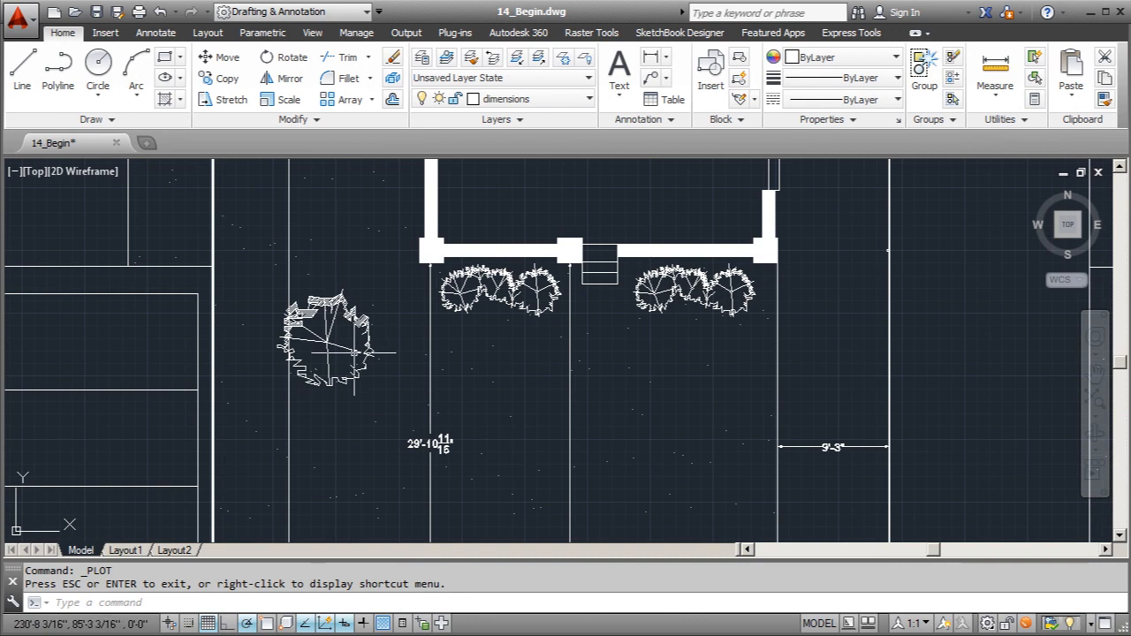
scroll(356, 428, down, 4)
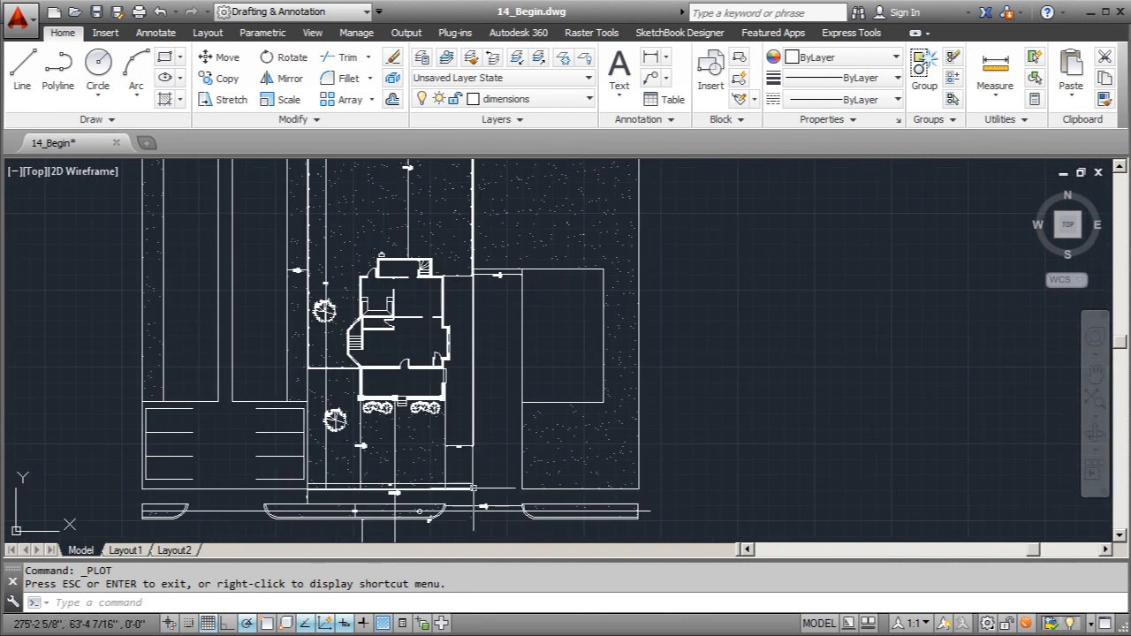
scroll(499, 419, down, 2)
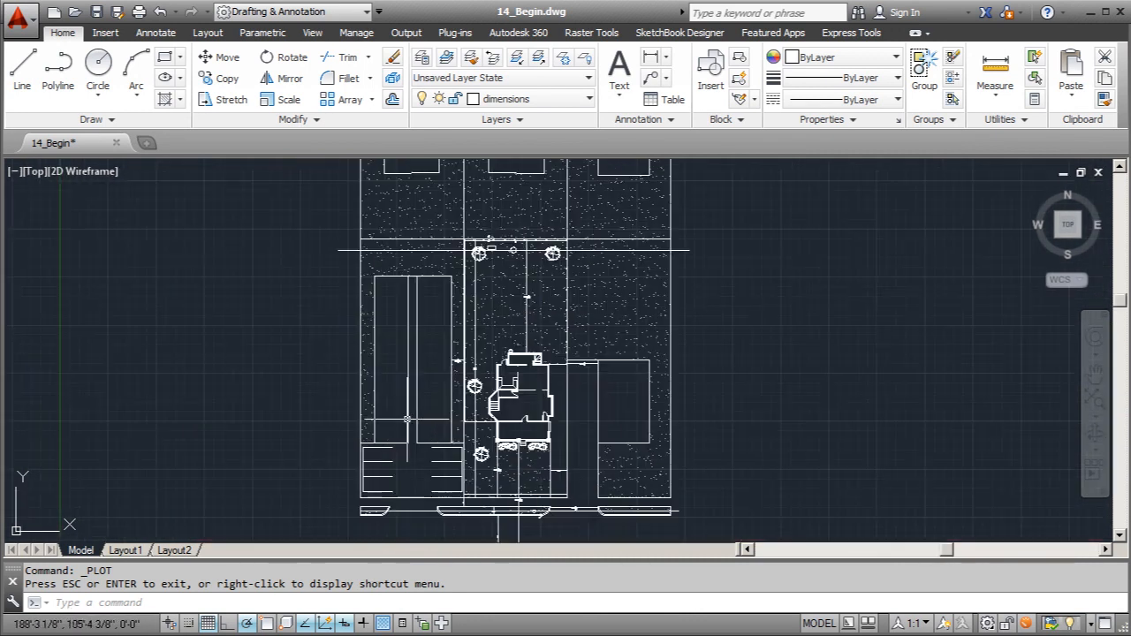
scroll(588, 471, down, 2)
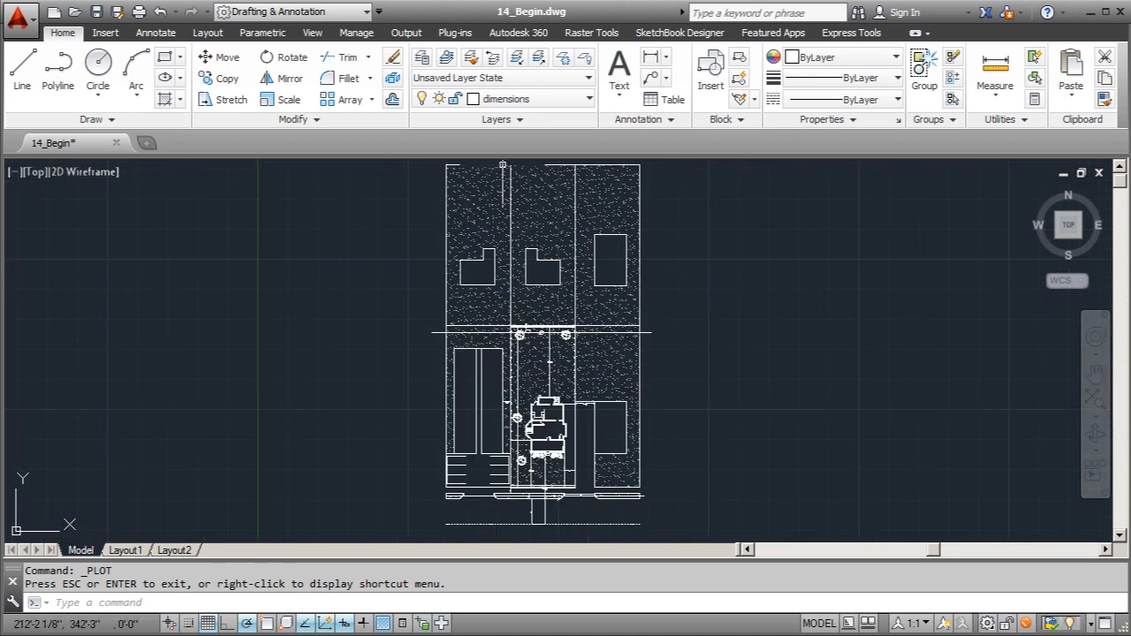
scroll(594, 451, up, 2)
scroll(404, 332, down, 2)
scroll(334, 382, up, 1)
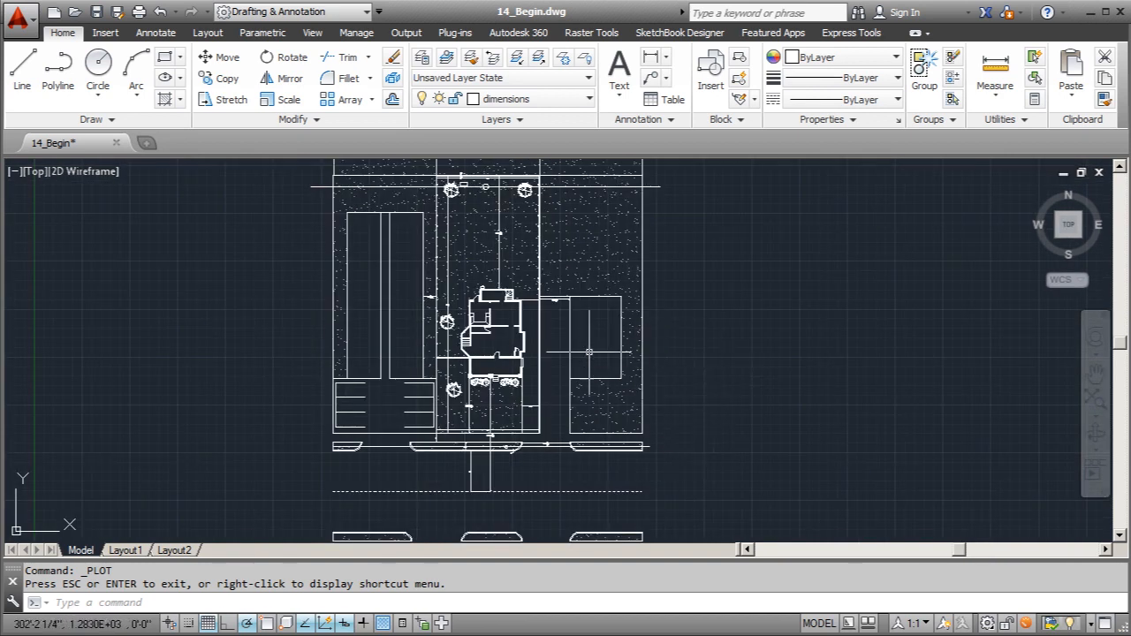
scroll(502, 358, up, 3)
scroll(443, 379, down, 3)
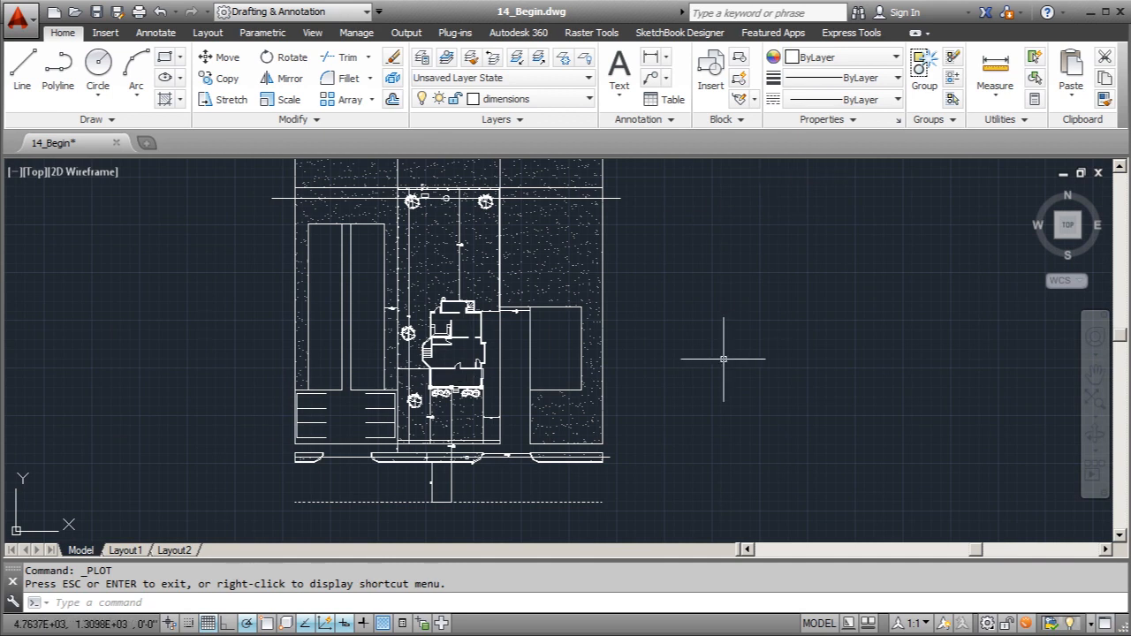
Create a new layer named text and make it the current layer
click(421, 59)
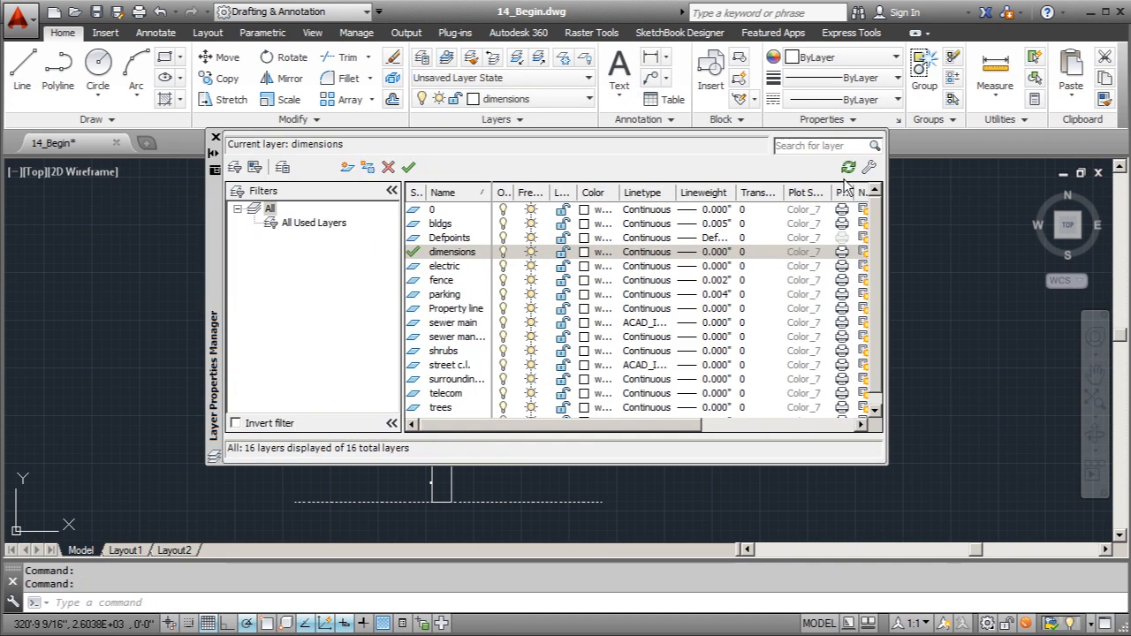
click(347, 170)
text(text)
click(408, 167)
click(215, 137)
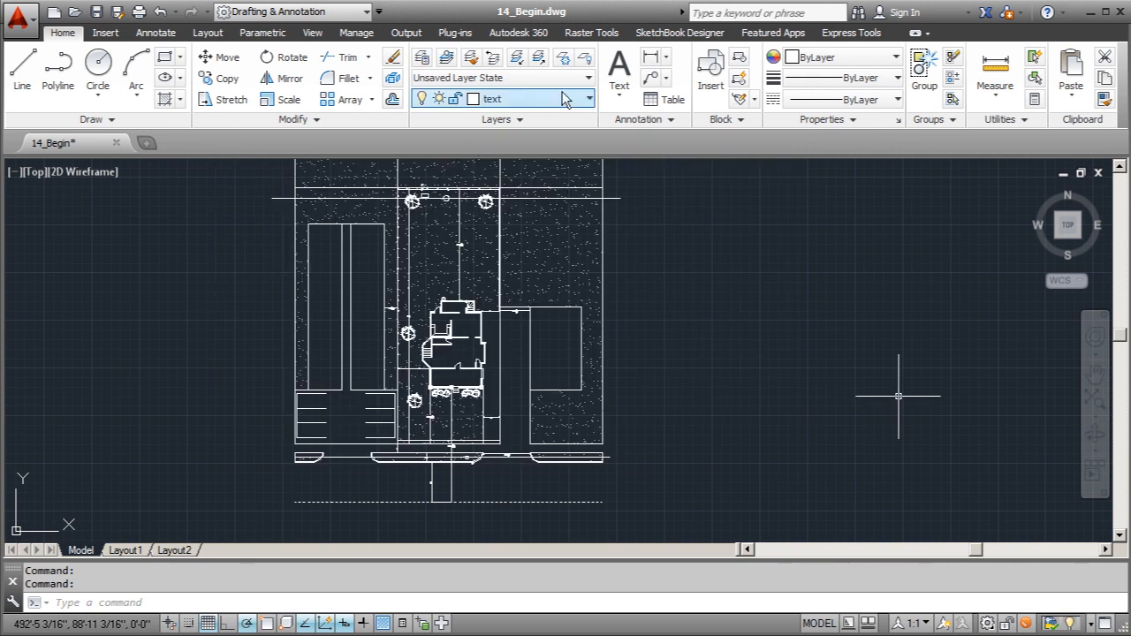
Add a multileader reading "C.L. of Street" that points to the dashed street centreline, with its landing up and to the right of the arrowhead
click(651, 78)
scroll(382, 534, up, 4)
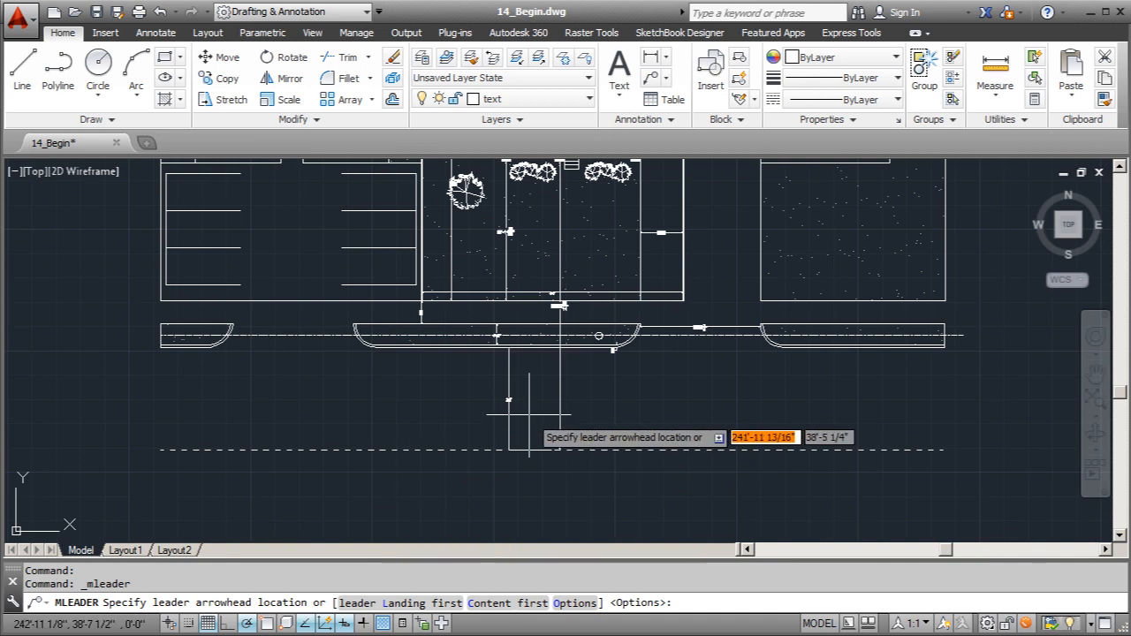
scroll(723, 442, up, 5)
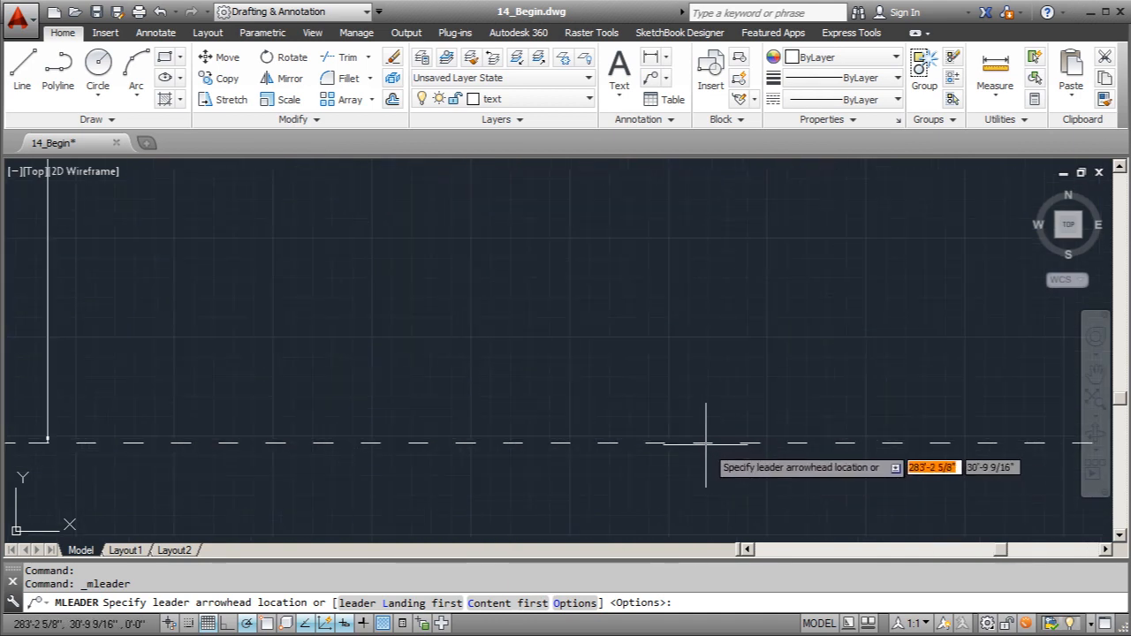
click(703, 443)
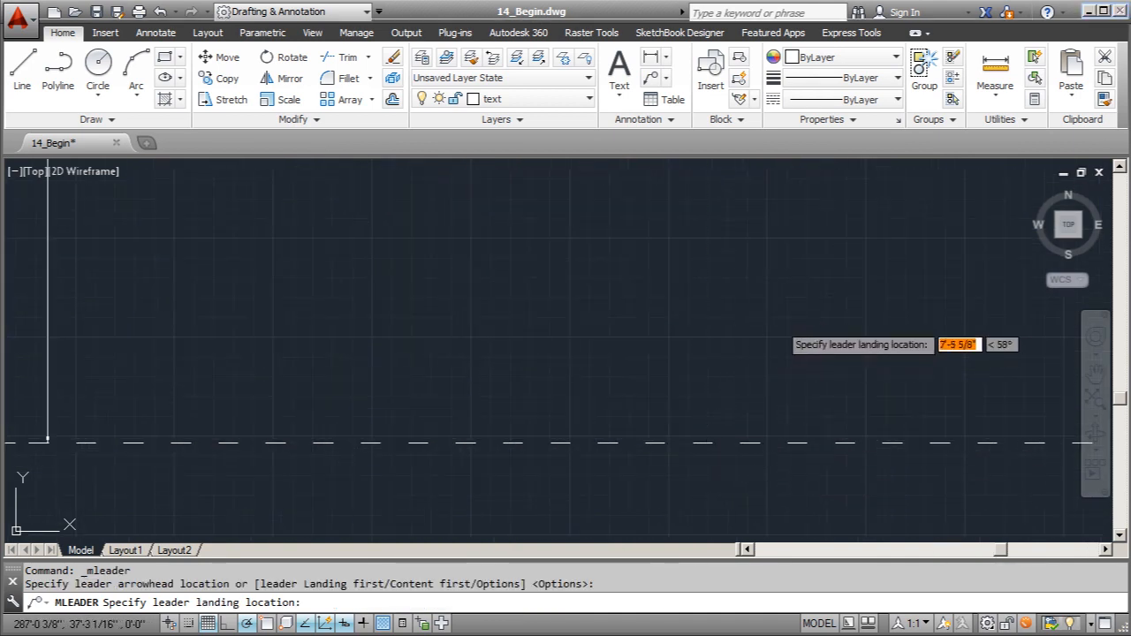
click(778, 329)
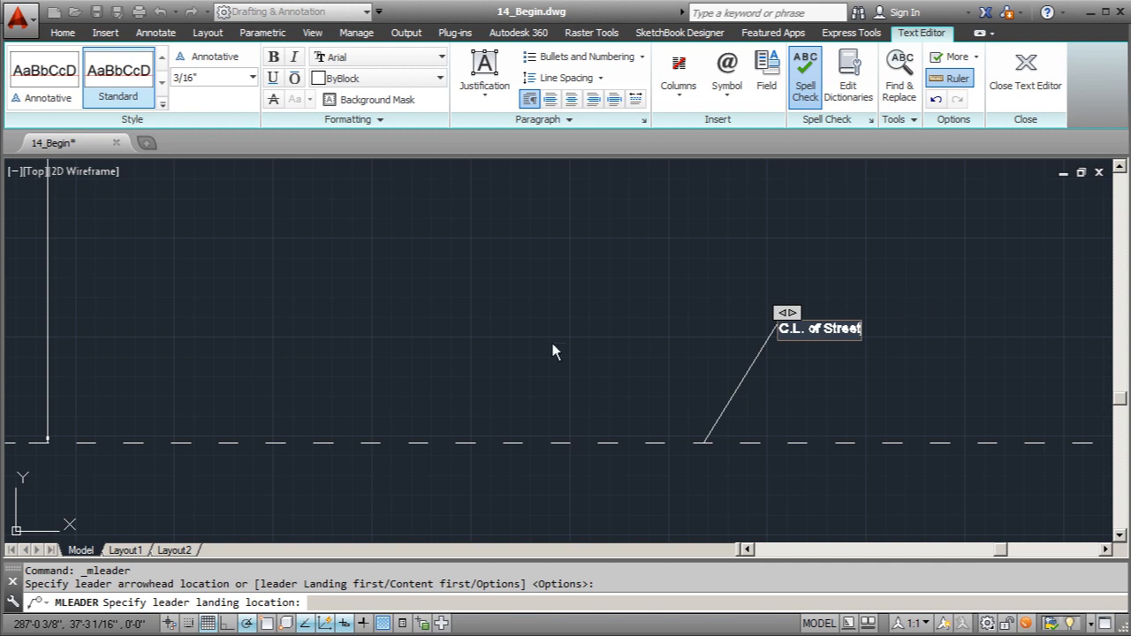
key(Escape)
Set the street centreline multileader's arrowhead size to 1' and its text height to 1'
scroll(530, 378, down, 2)
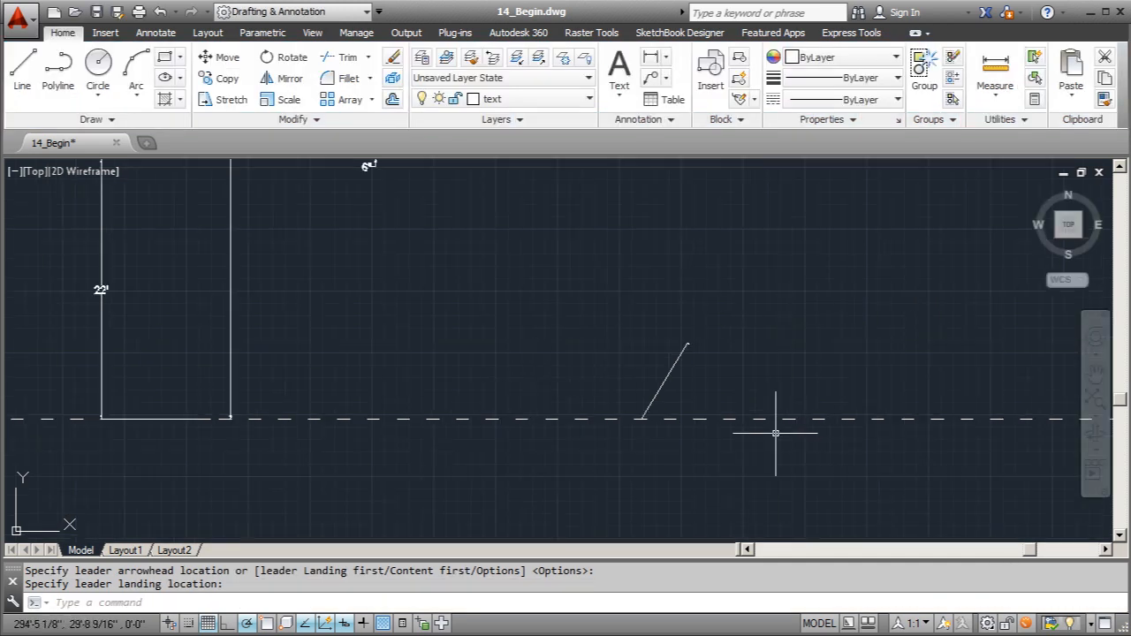
click(669, 374)
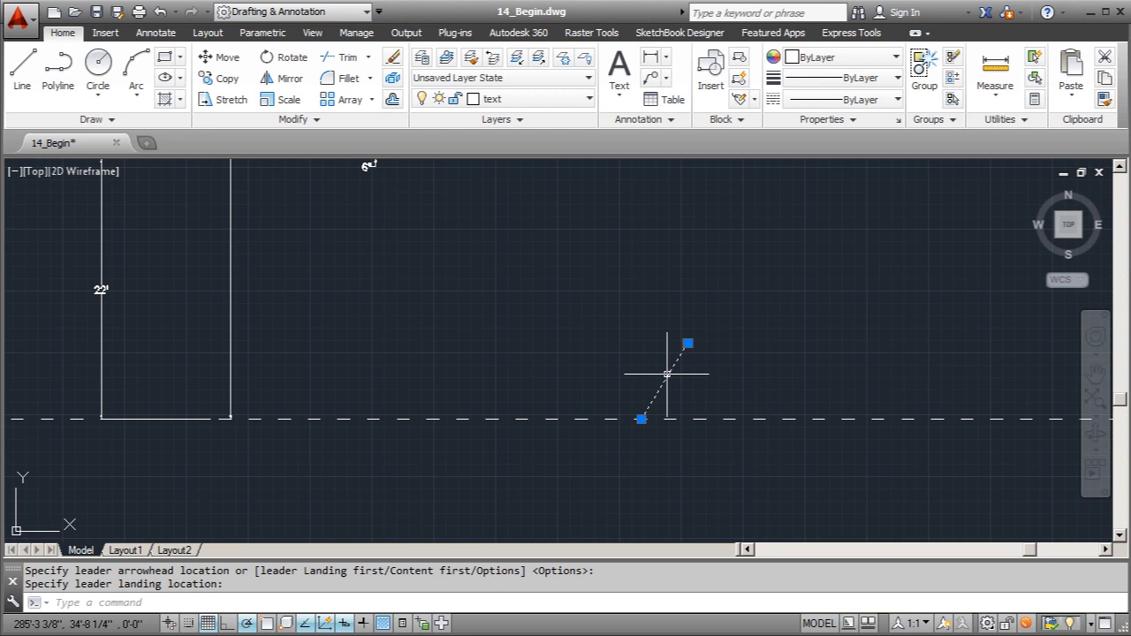
right_click(723, 356)
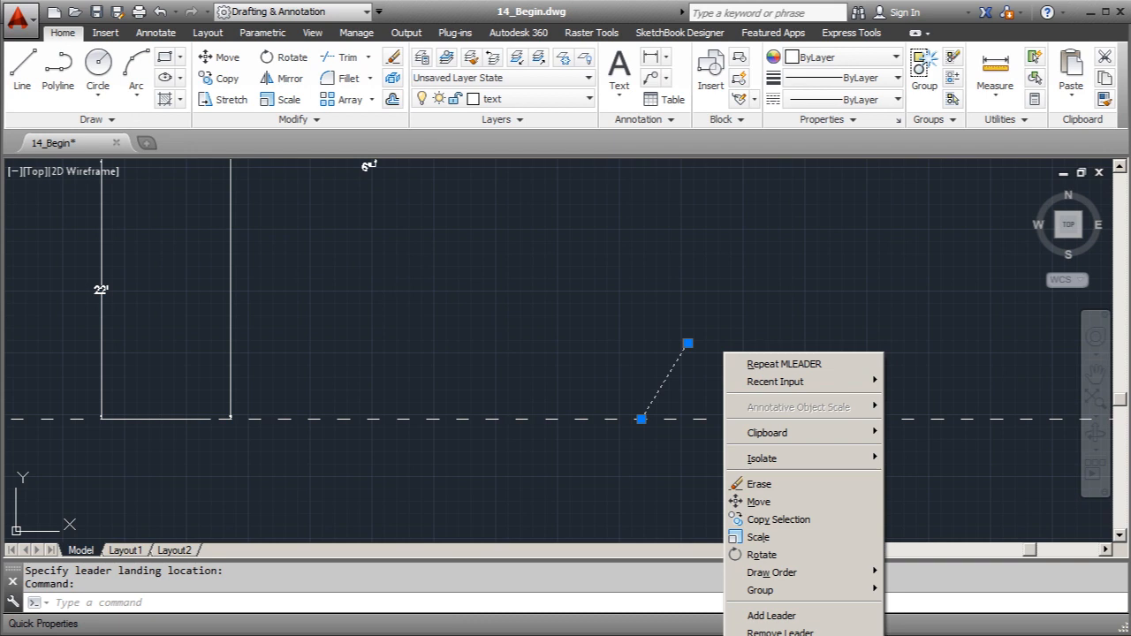
click(769, 635)
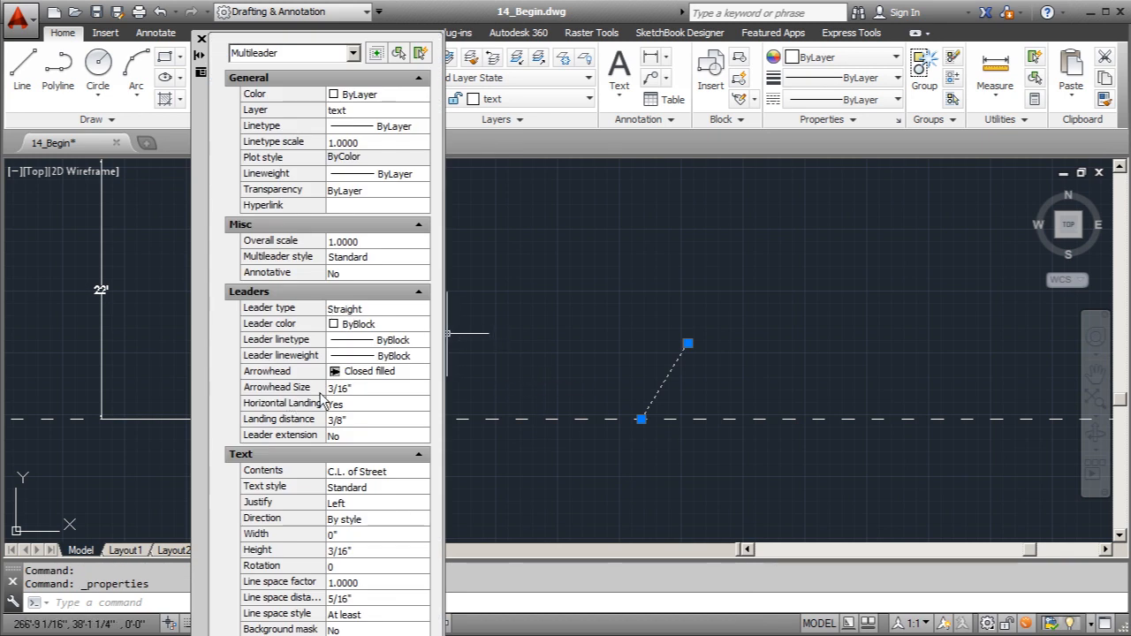
click(355, 387)
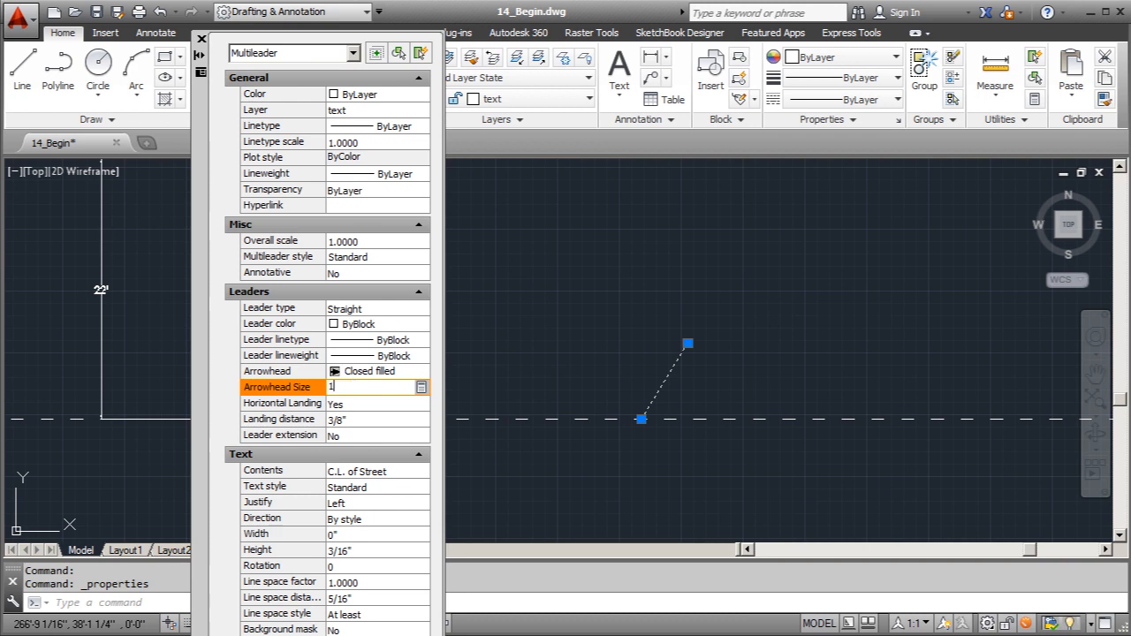
key(Tab)
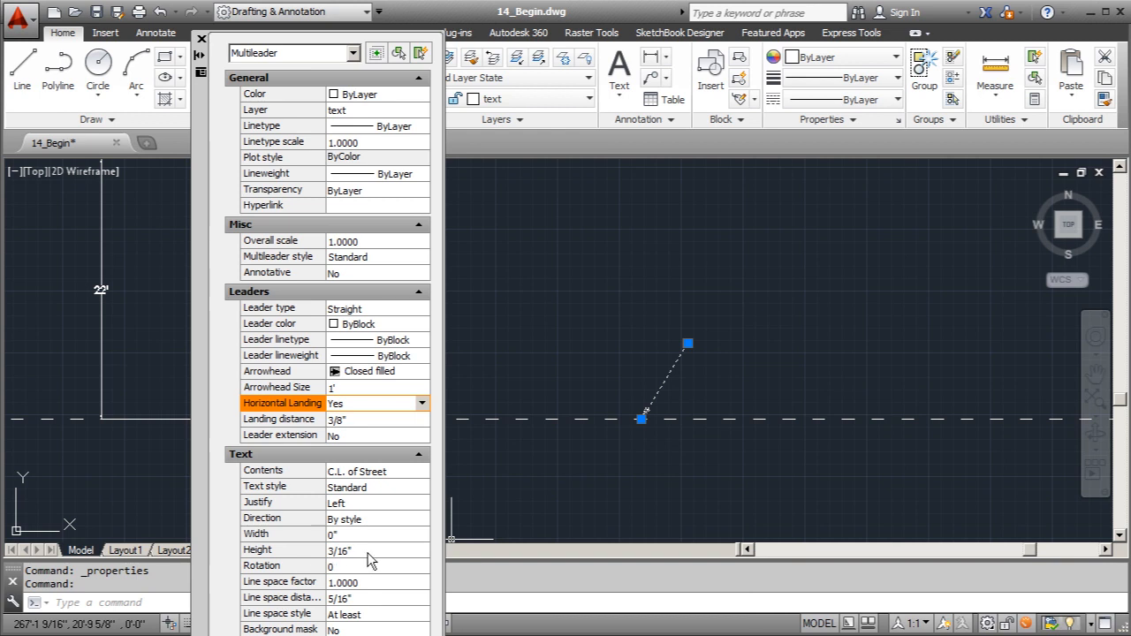
click(371, 550)
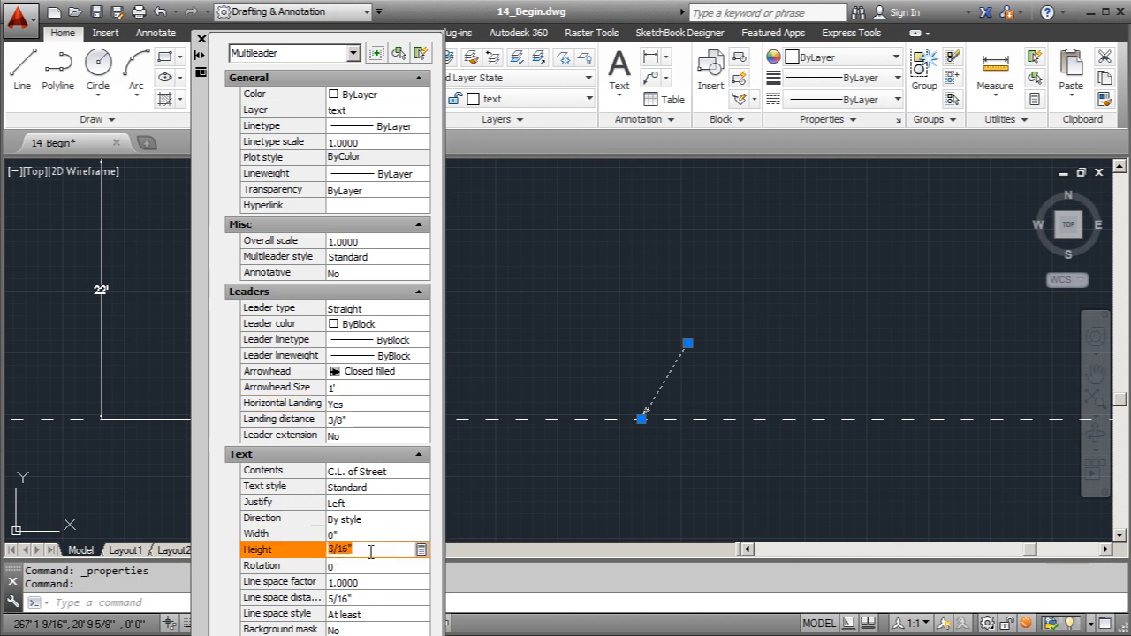
click(371, 562)
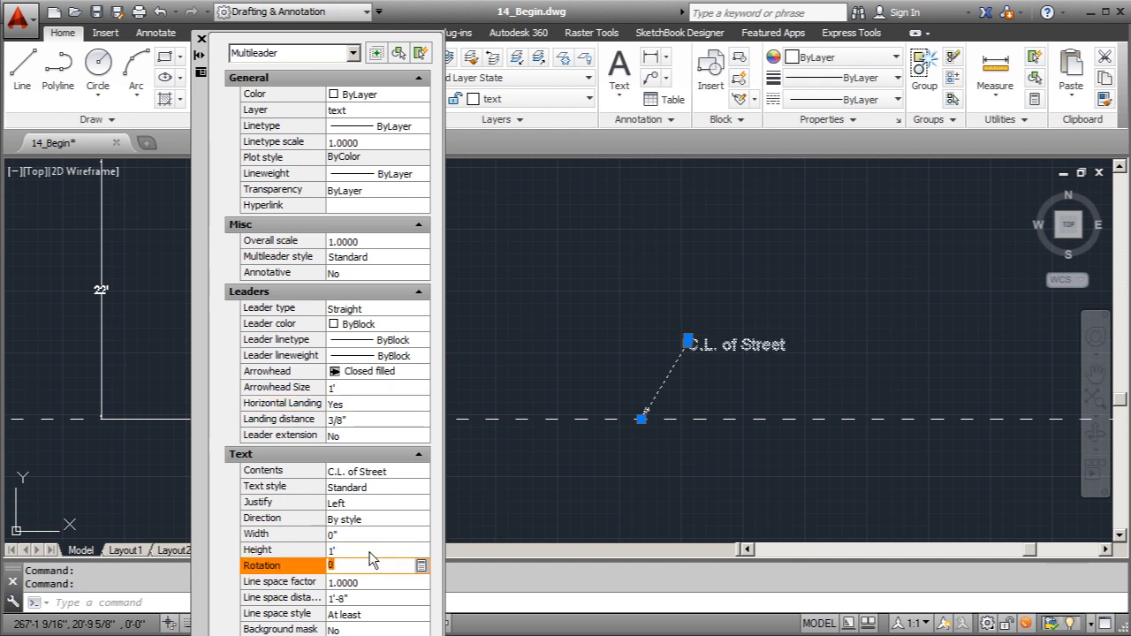
click(202, 40)
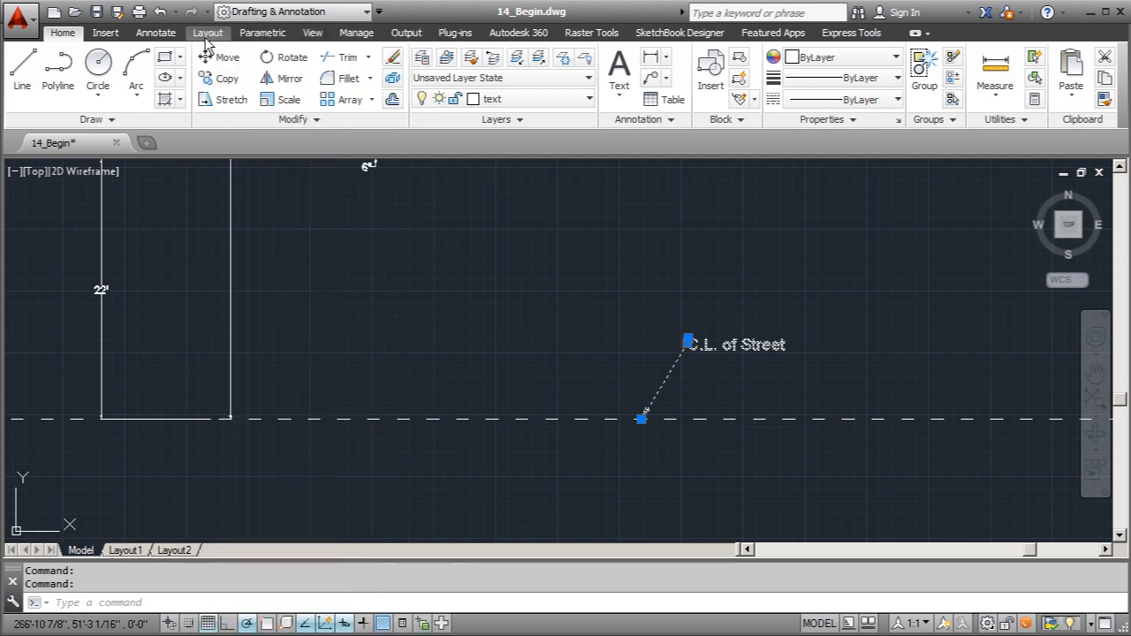
key(Escape)
Save the street centreline multileader's settings as a new multileader style named Site Plan
scroll(644, 391, down, 4)
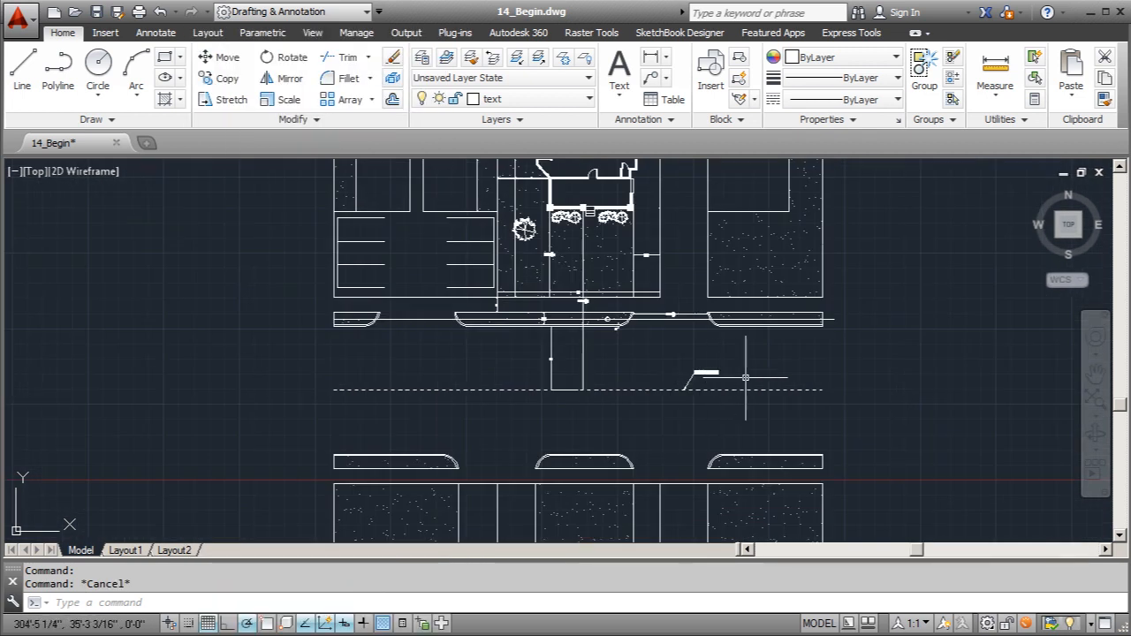
scroll(745, 377, up, 5)
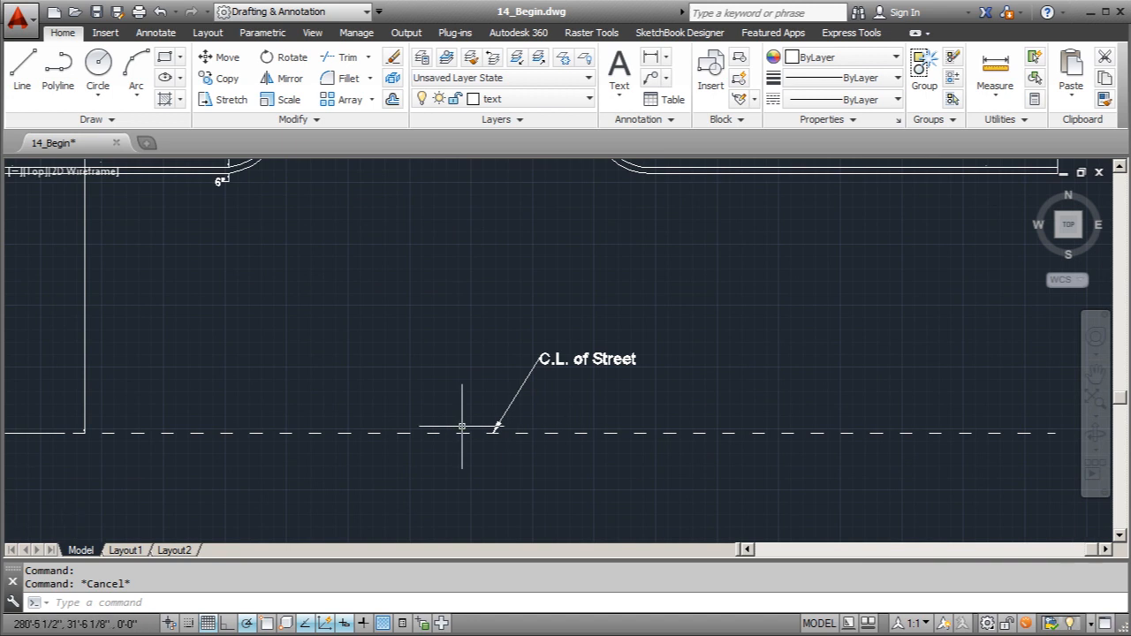
scroll(461, 428, down, 2)
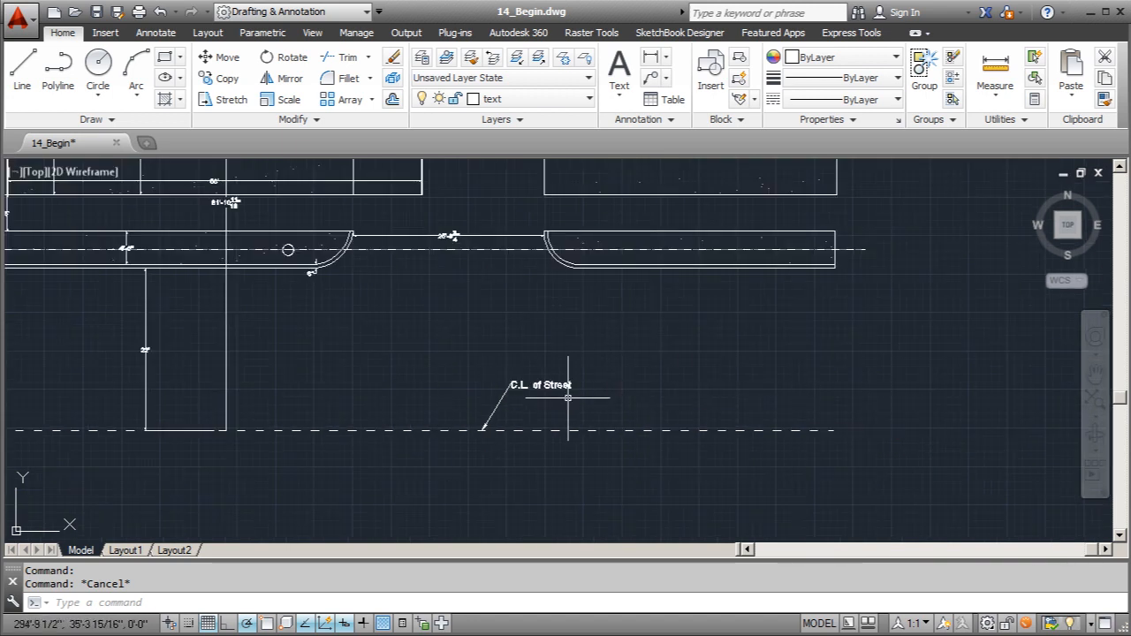
click(497, 406)
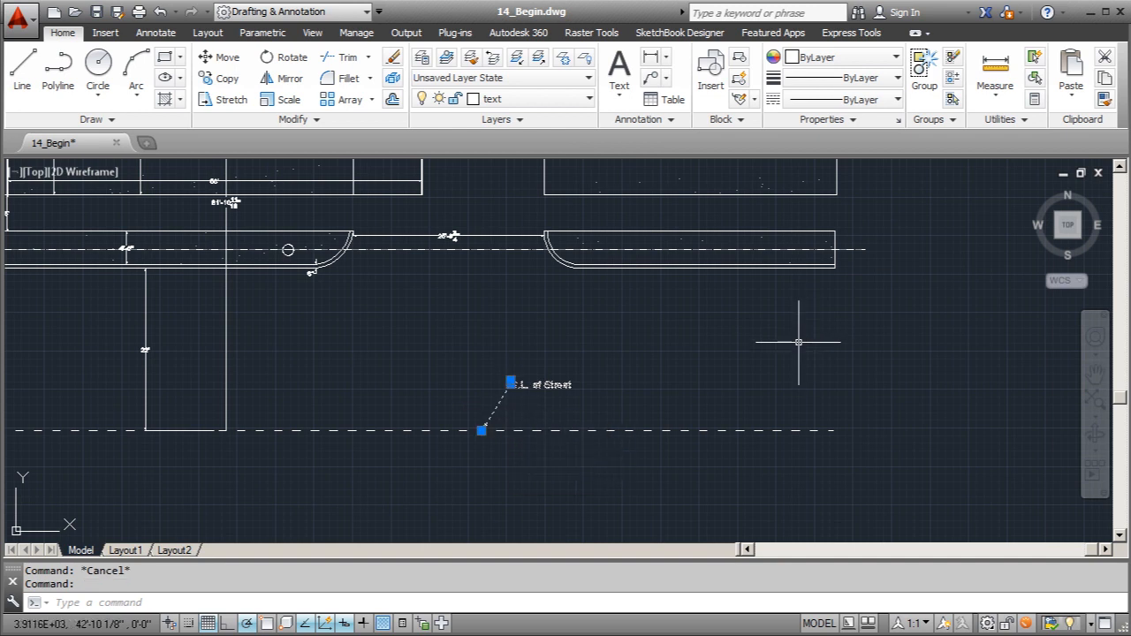
right_click(633, 351)
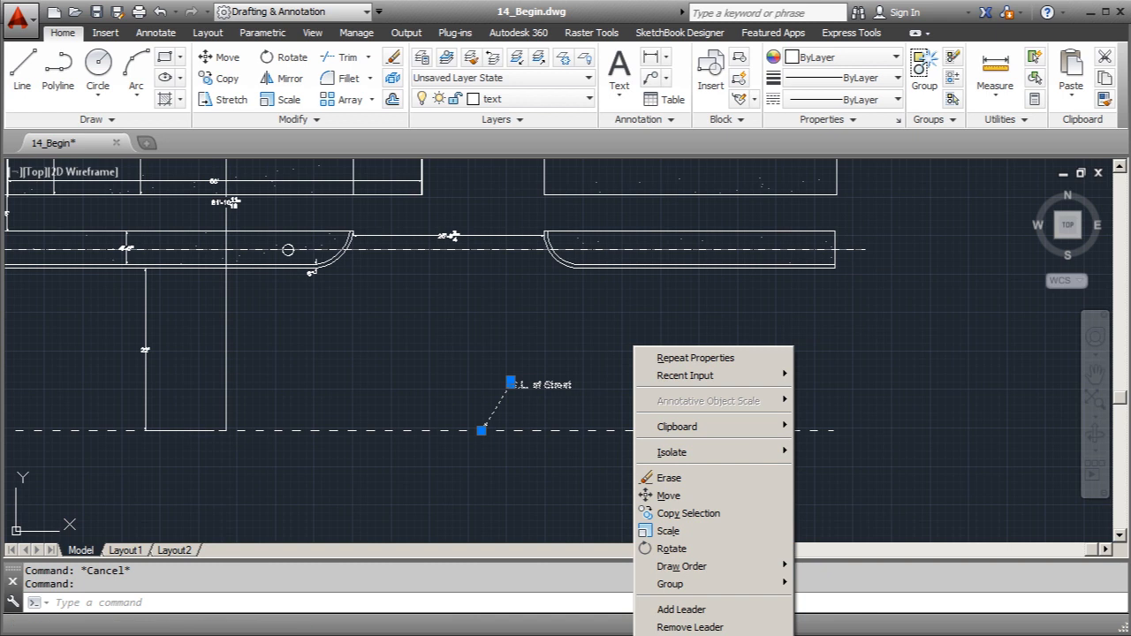
click(848, 635)
text(Sl)
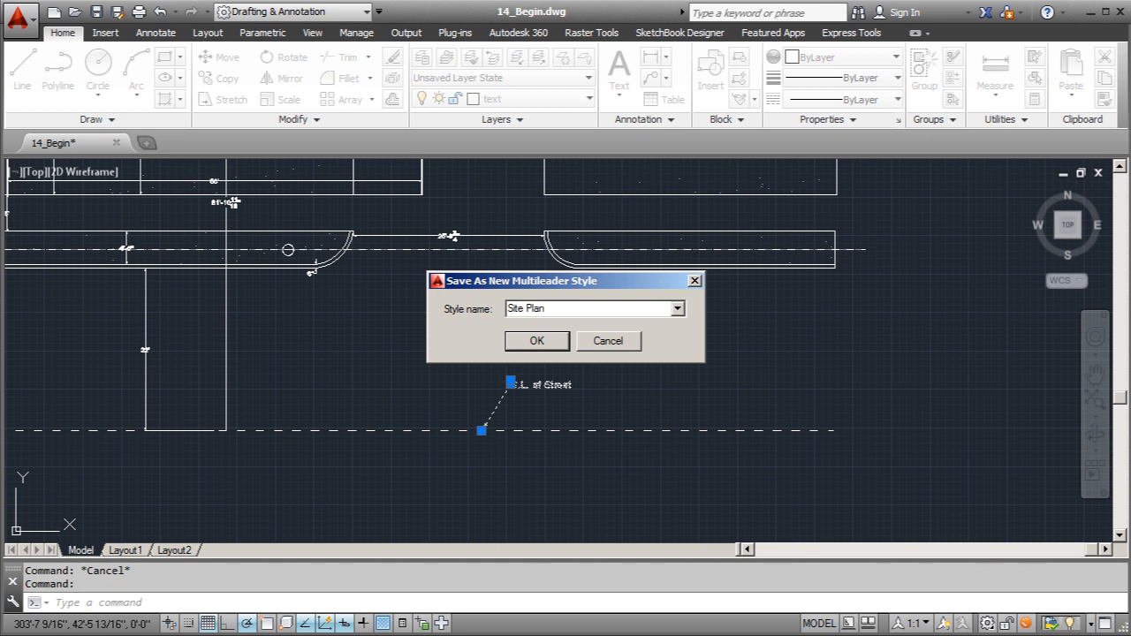
click(559, 347)
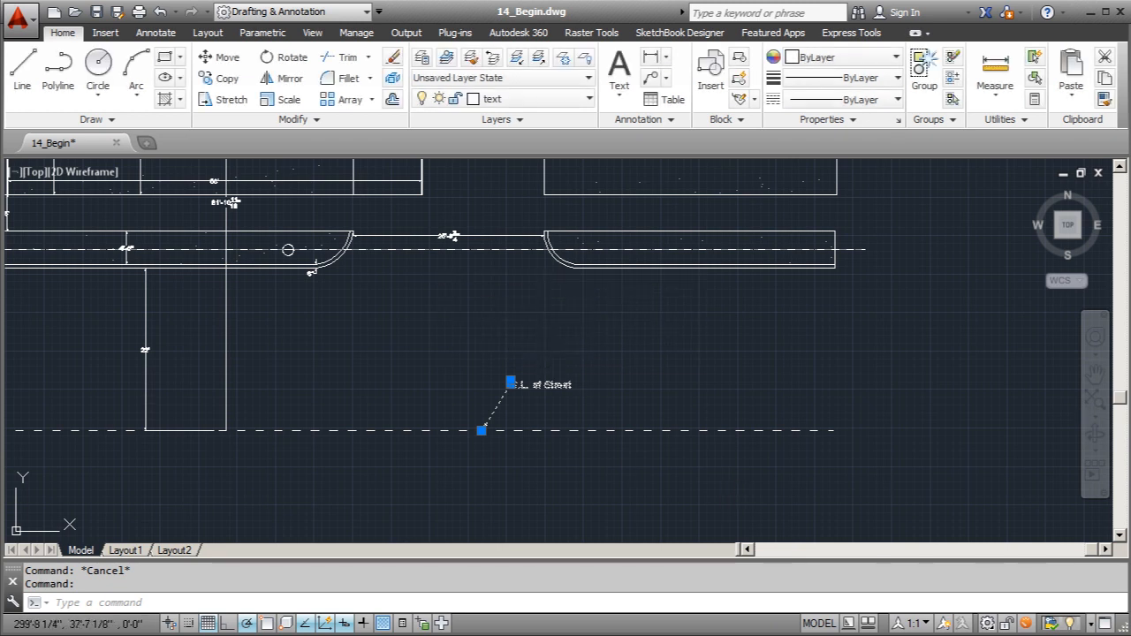
key(Escape)
Add a multileader reading "Water Meter" that points into the small circle between the sidewalk and curb, with its landing above and to the right
scroll(683, 472, down, 2)
scroll(434, 332, up, 4)
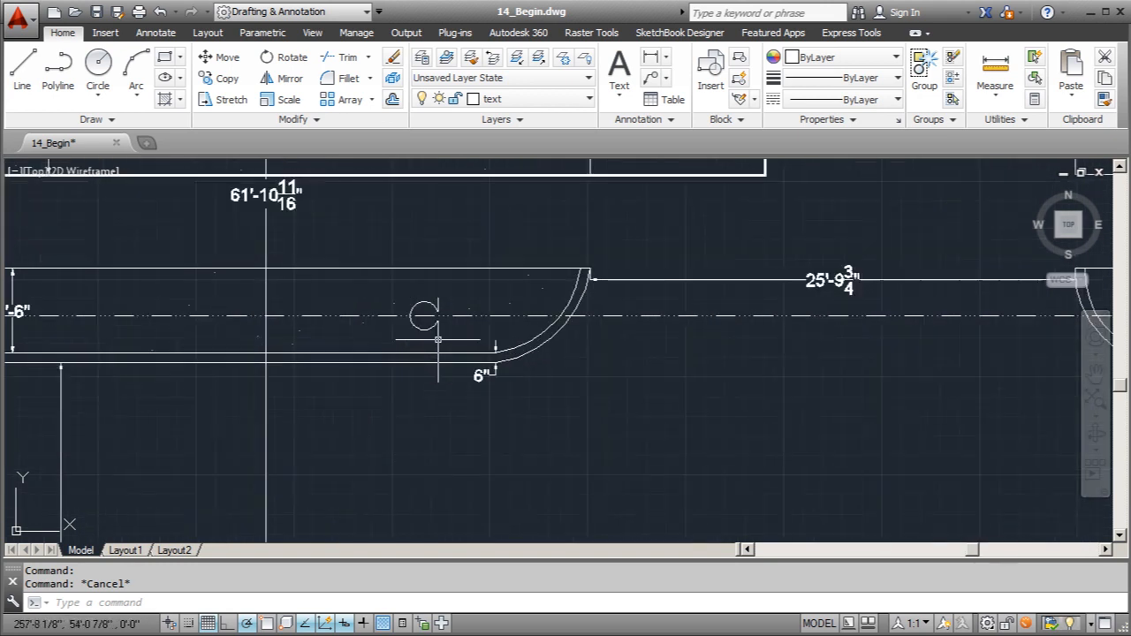
scroll(382, 390, down, 1)
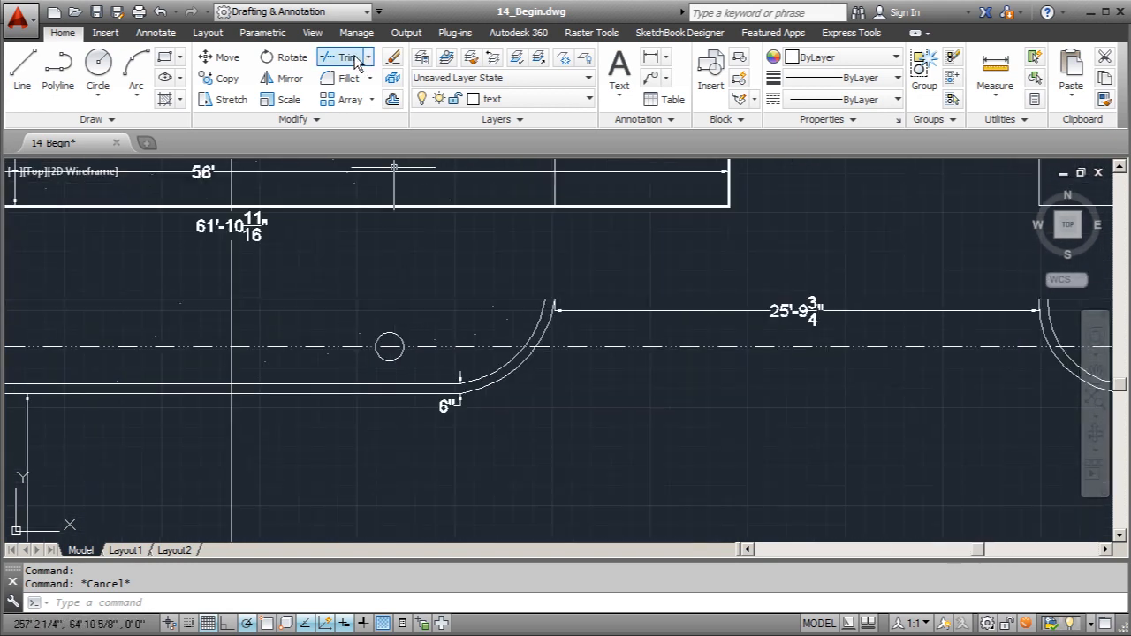
click(654, 80)
scroll(392, 340, up, 3)
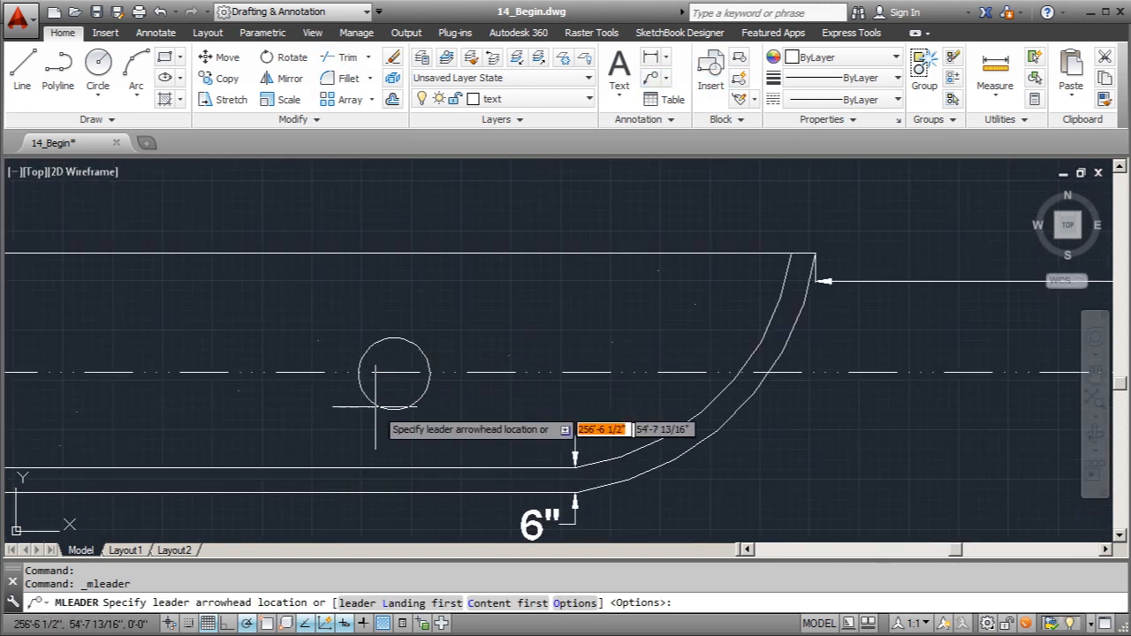
click(396, 356)
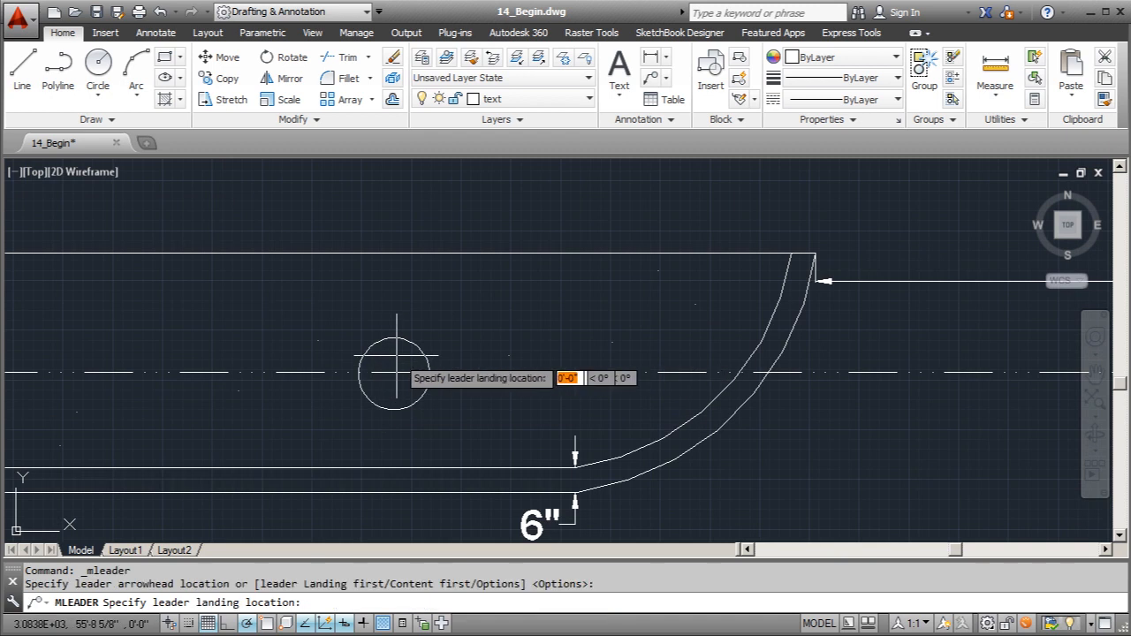
click(456, 221)
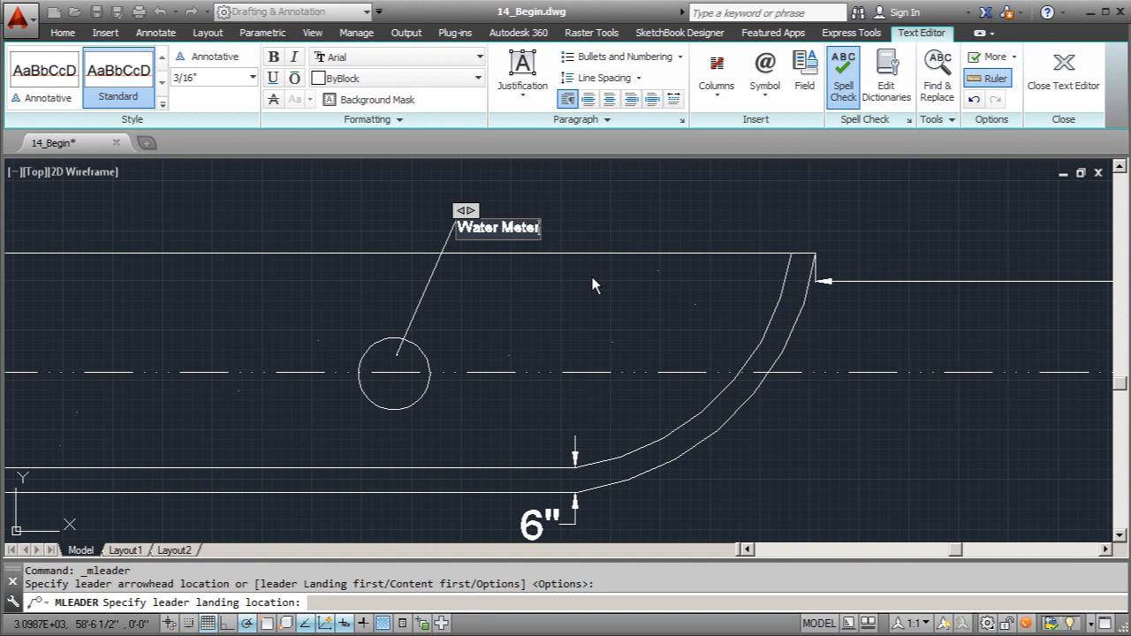
click(620, 221)
Apply the Site Plan multileader style to the water meter multileader
click(451, 233)
right_click(512, 210)
mouse_move(652, 515)
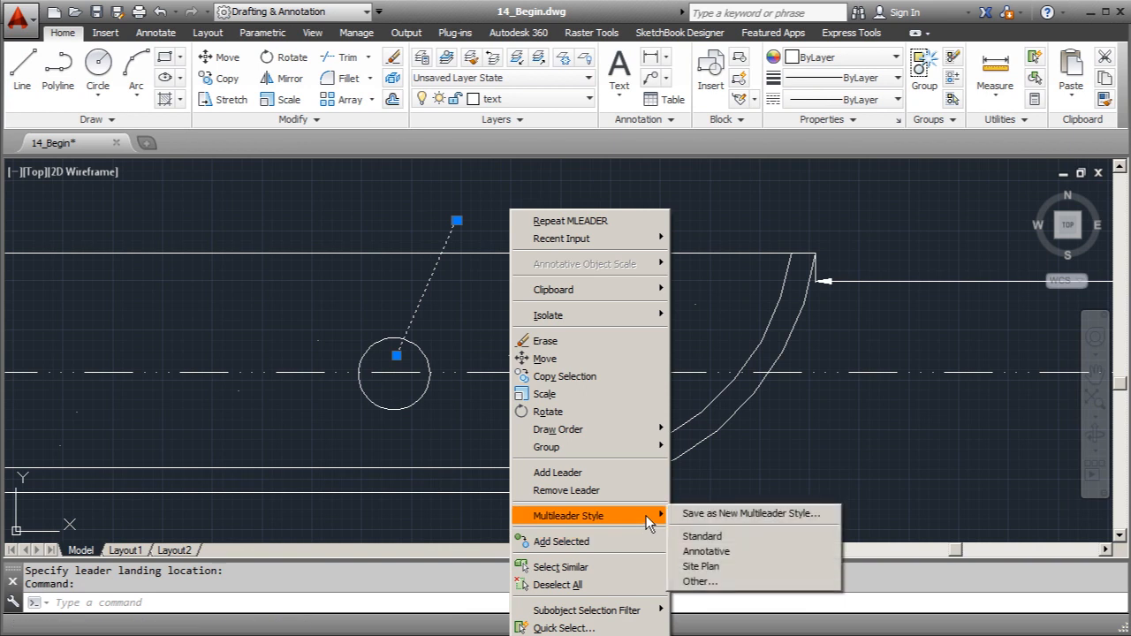
click(703, 567)
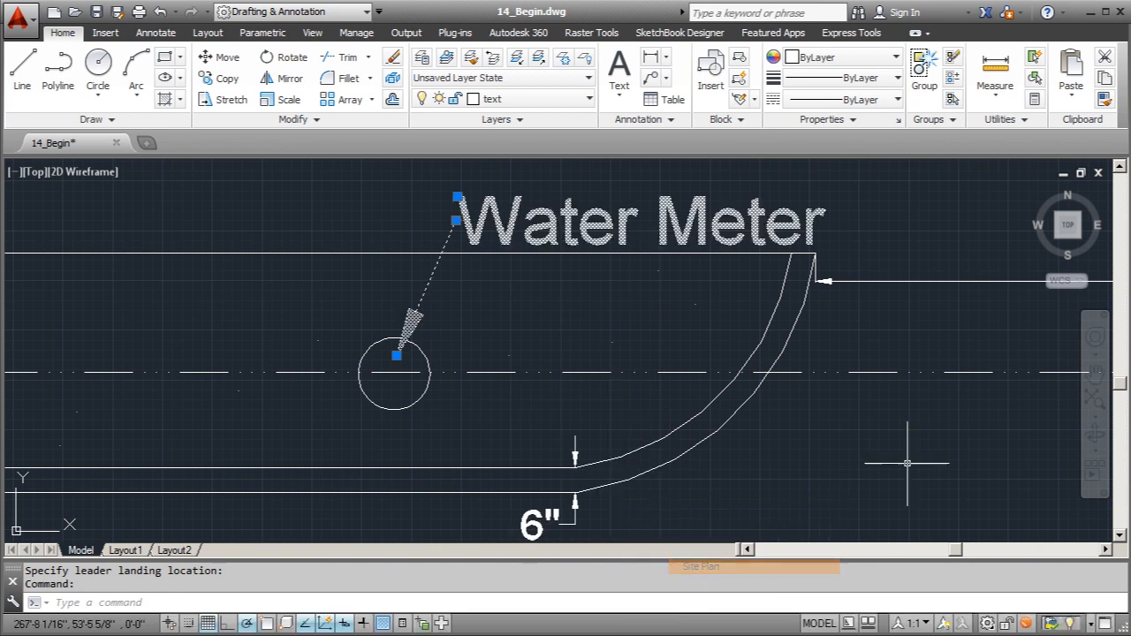
Add a multileader reading "Deciduous Tree" that points into the front-yard tree, with its landing below and to the right of the tree
key(Escape)
scroll(352, 448, down, 5)
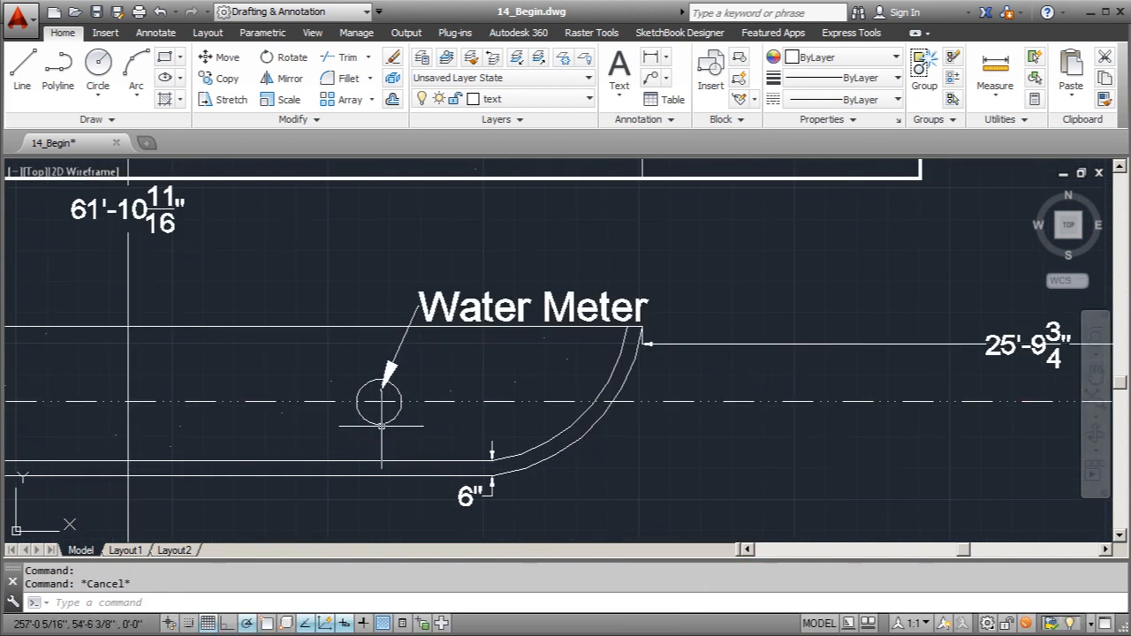
scroll(399, 435, down, 3)
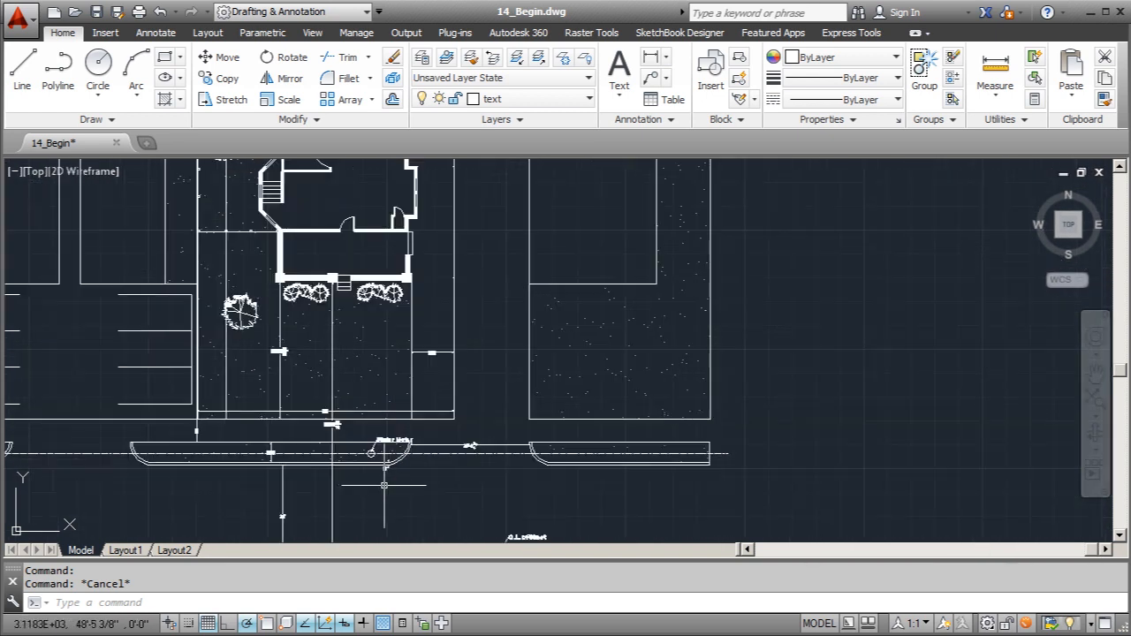
scroll(750, 383, down, 2)
scroll(494, 339, up, 4)
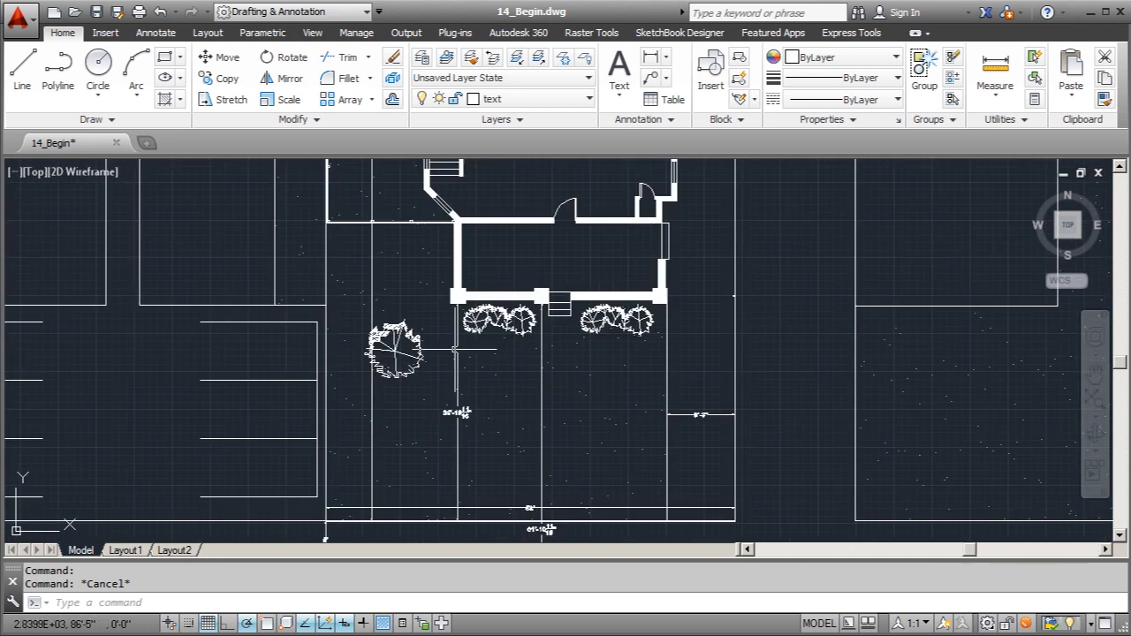
scroll(445, 376, down, 3)
scroll(366, 379, up, 3)
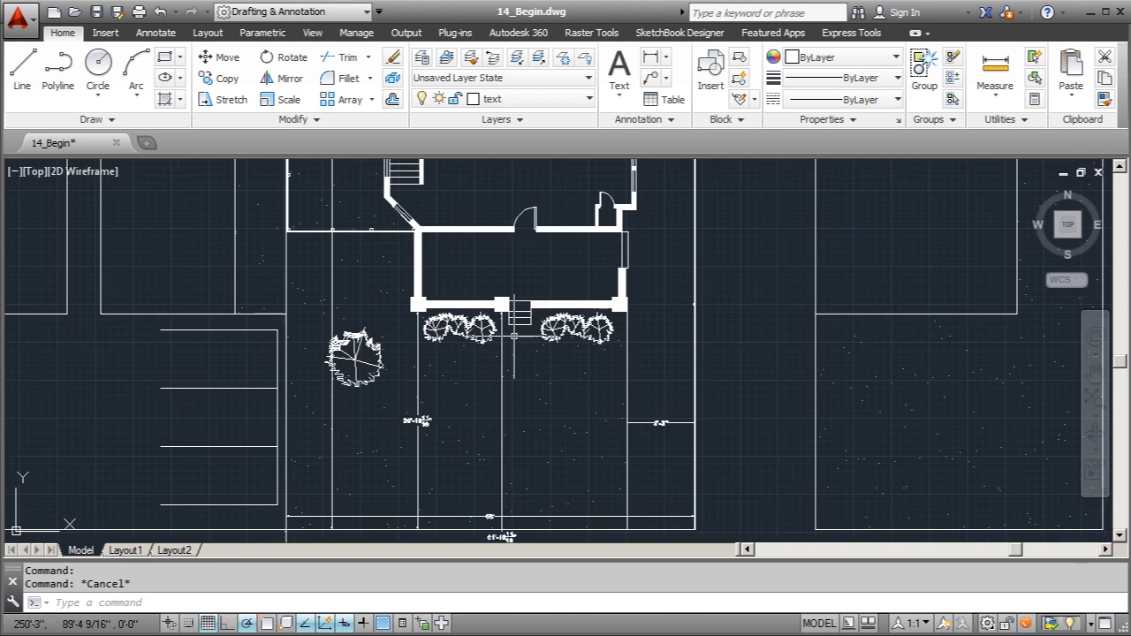
scroll(388, 414, up, 2)
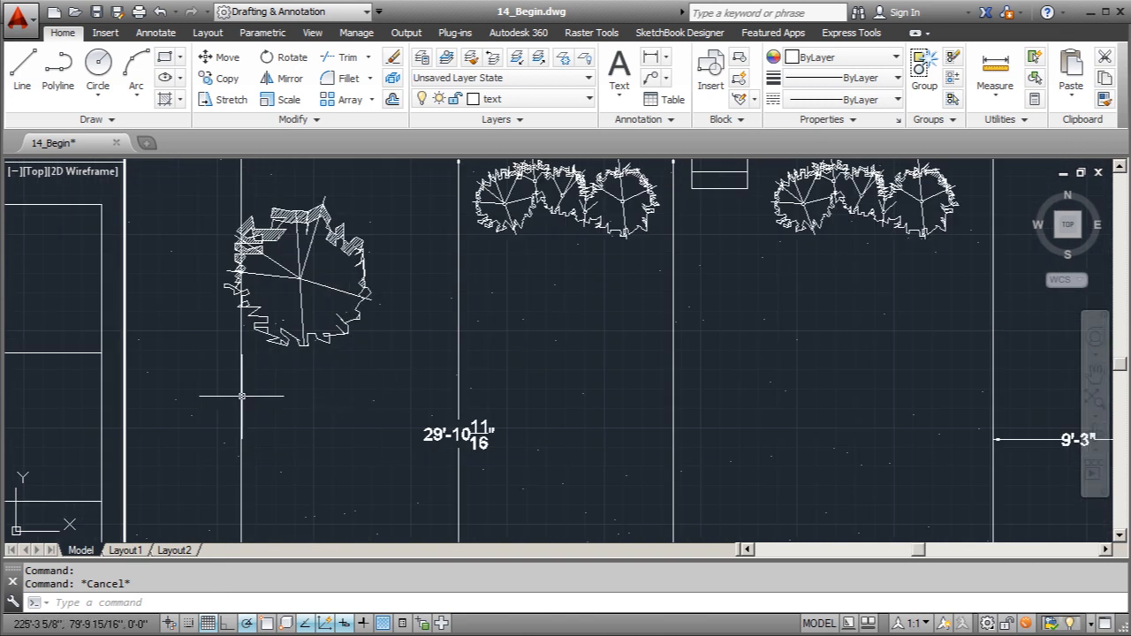
scroll(240, 398, down, 2)
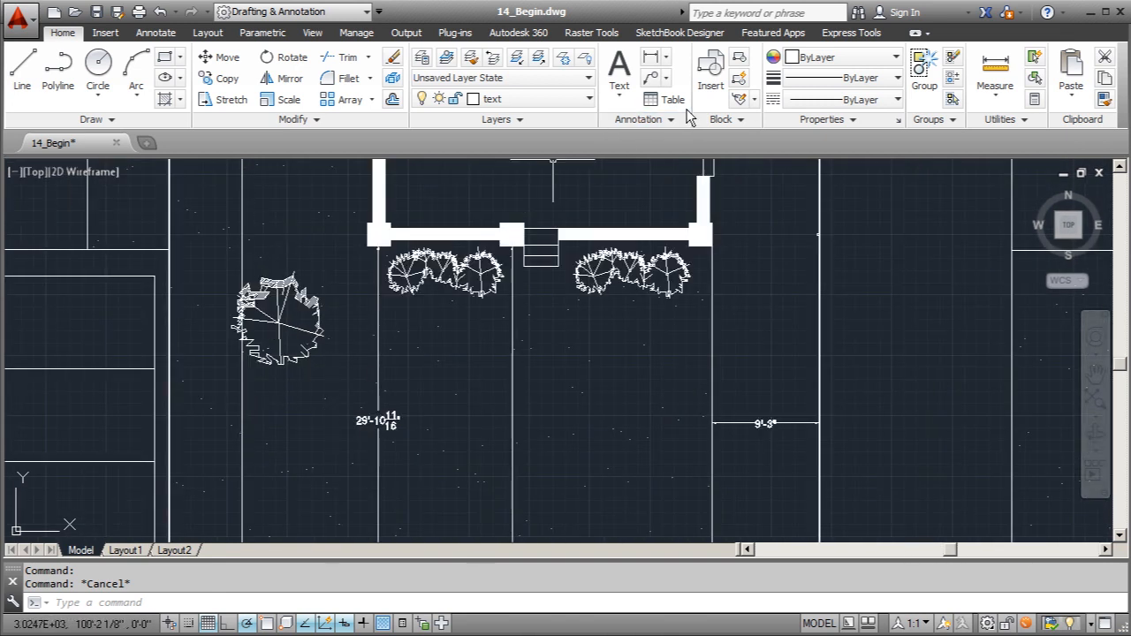
click(651, 78)
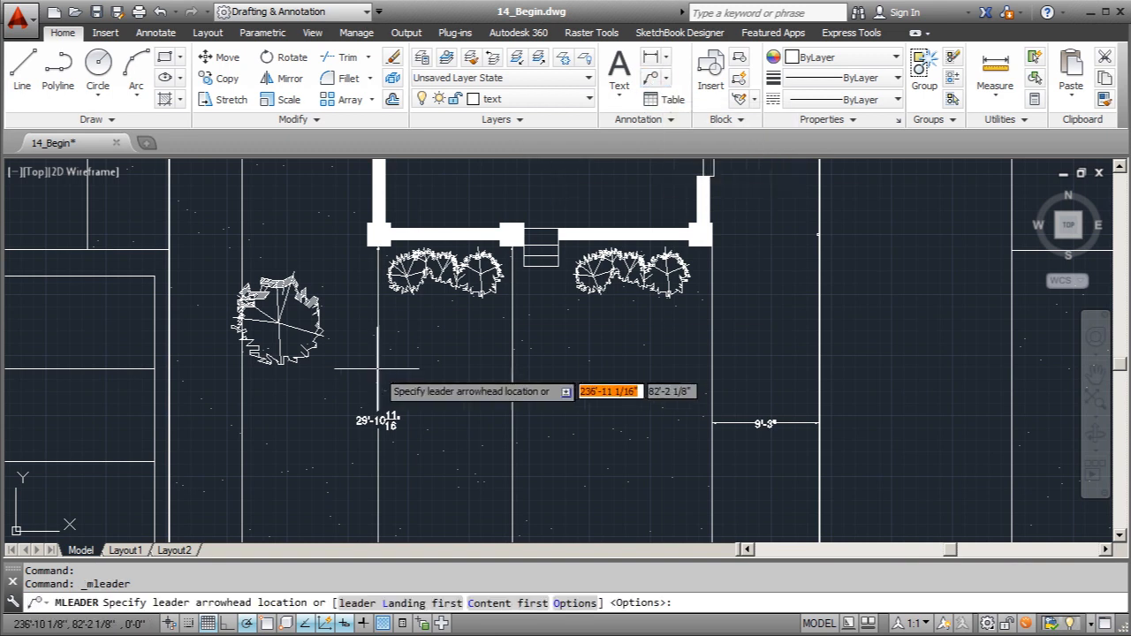
click(299, 344)
click(339, 370)
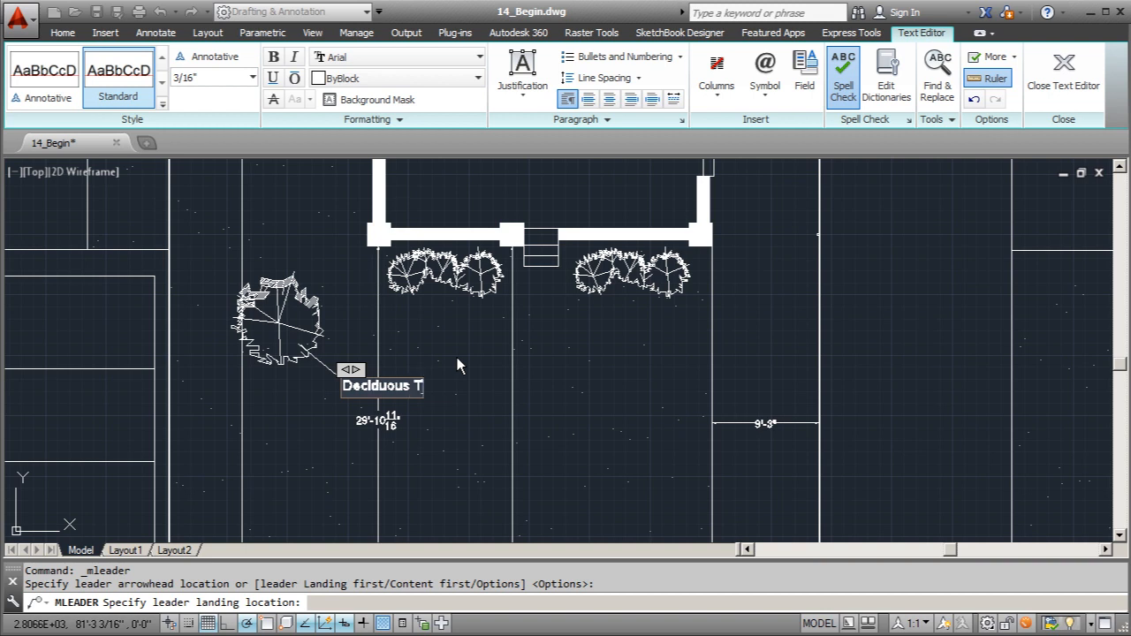
click(457, 360)
Apply the Site Plan multileader style to the front-yard tree's multileader
click(329, 373)
right_click(359, 335)
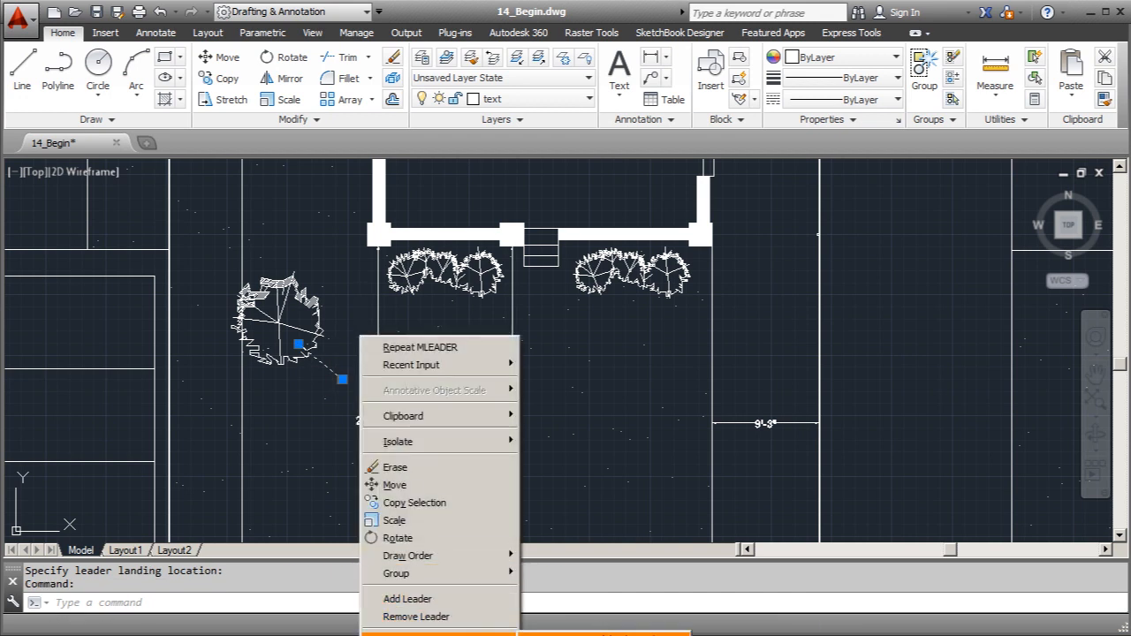
click(783, 577)
key(Escape)
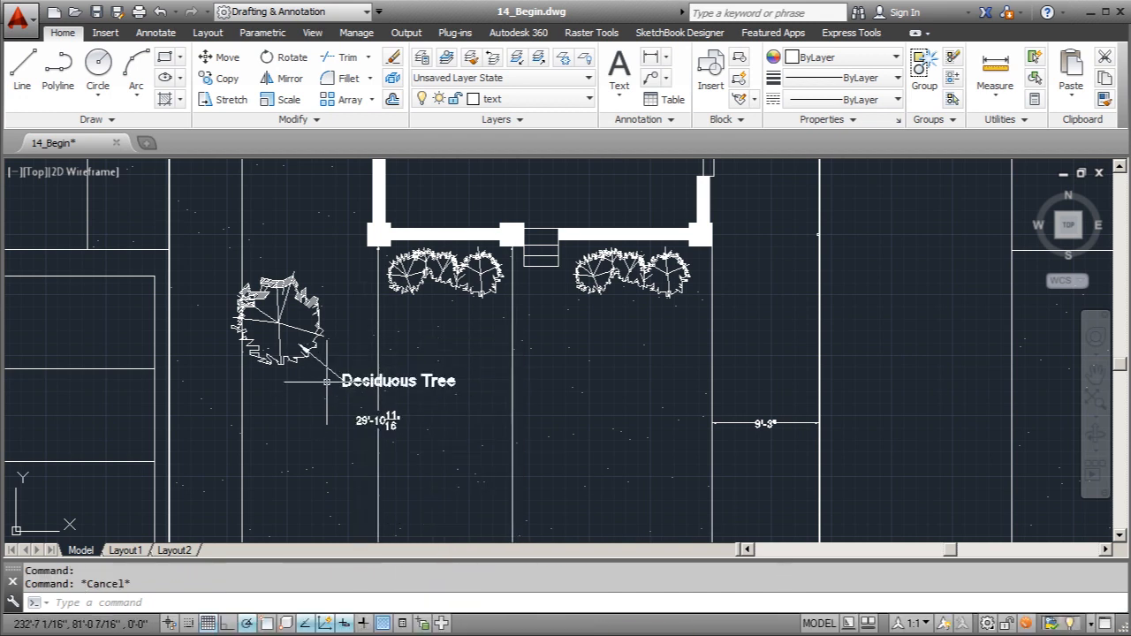
Examine the front-yard tree label, the house, and the trees, circles and rectangle along the rear of the lot
scroll(319, 371, up, 5)
scroll(270, 341, down, 5)
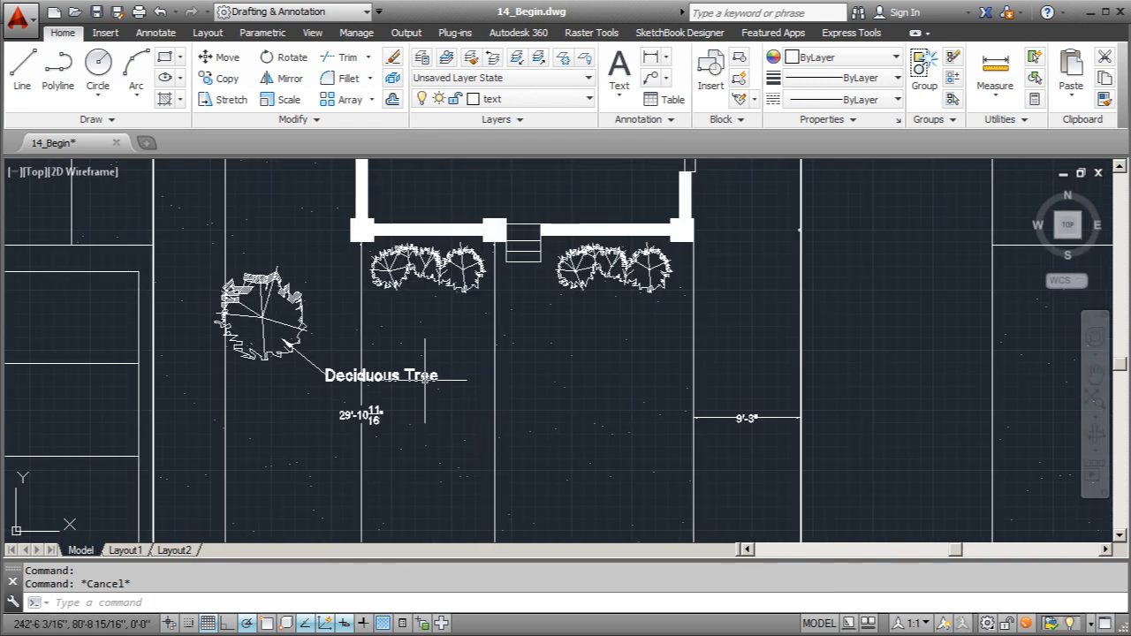
scroll(363, 354, down, 2)
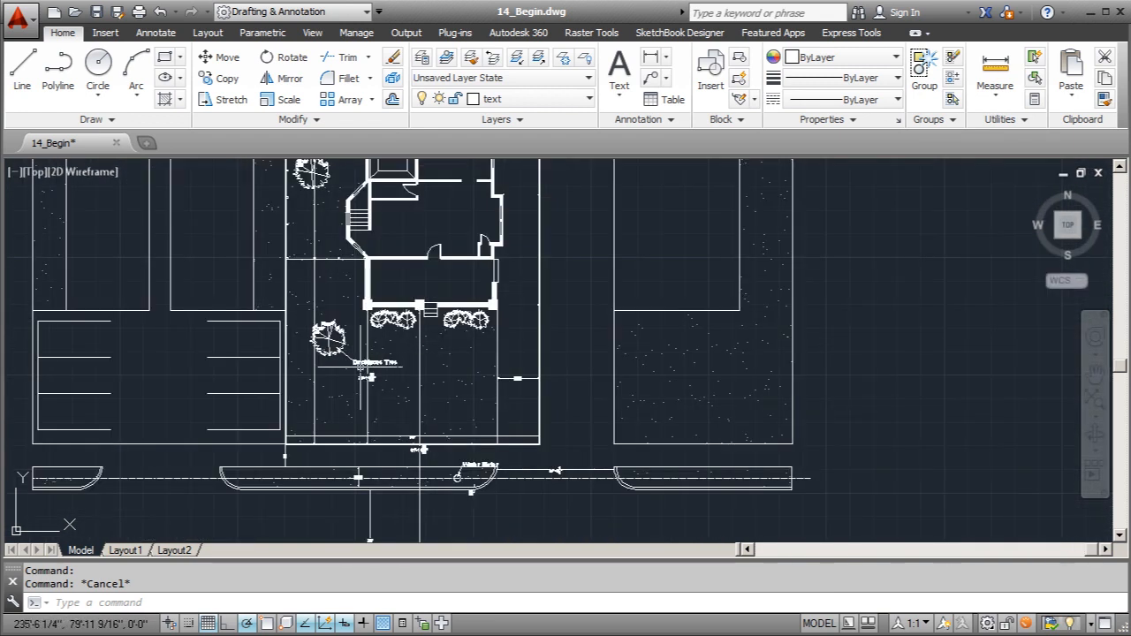
scroll(493, 449, down, 3)
scroll(455, 283, up, 3)
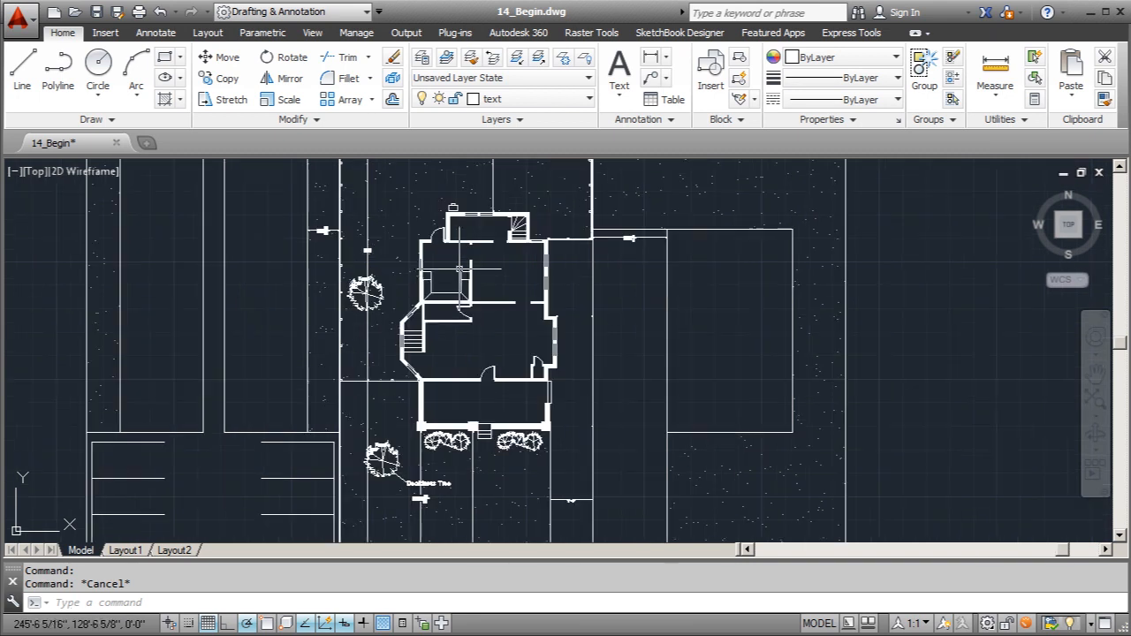
scroll(482, 336, down, 4)
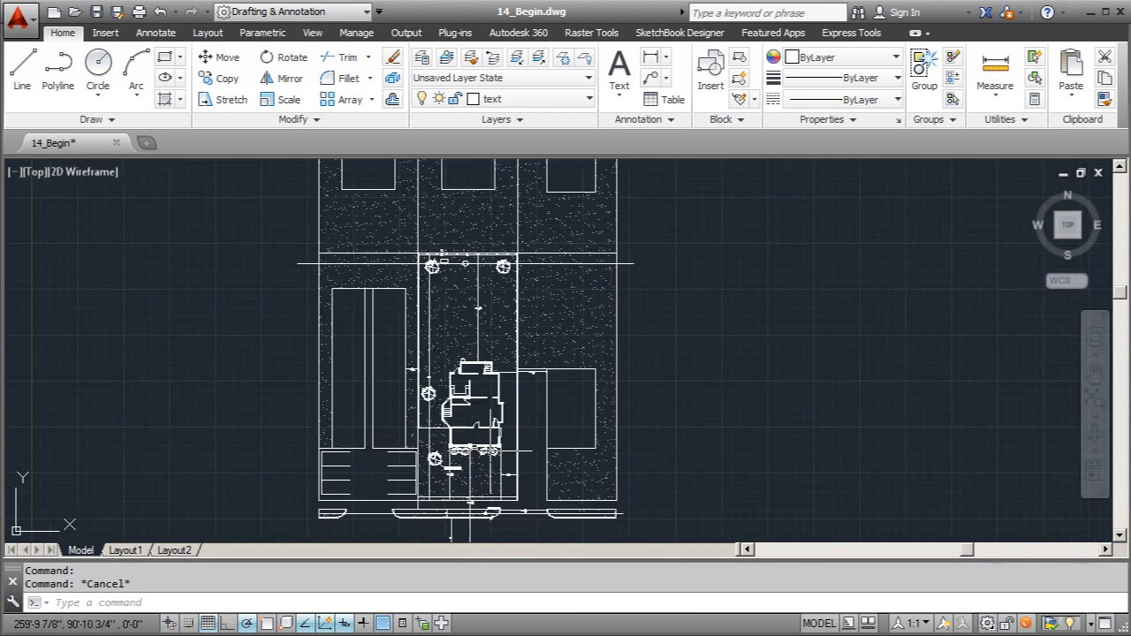
scroll(467, 262, up, 4)
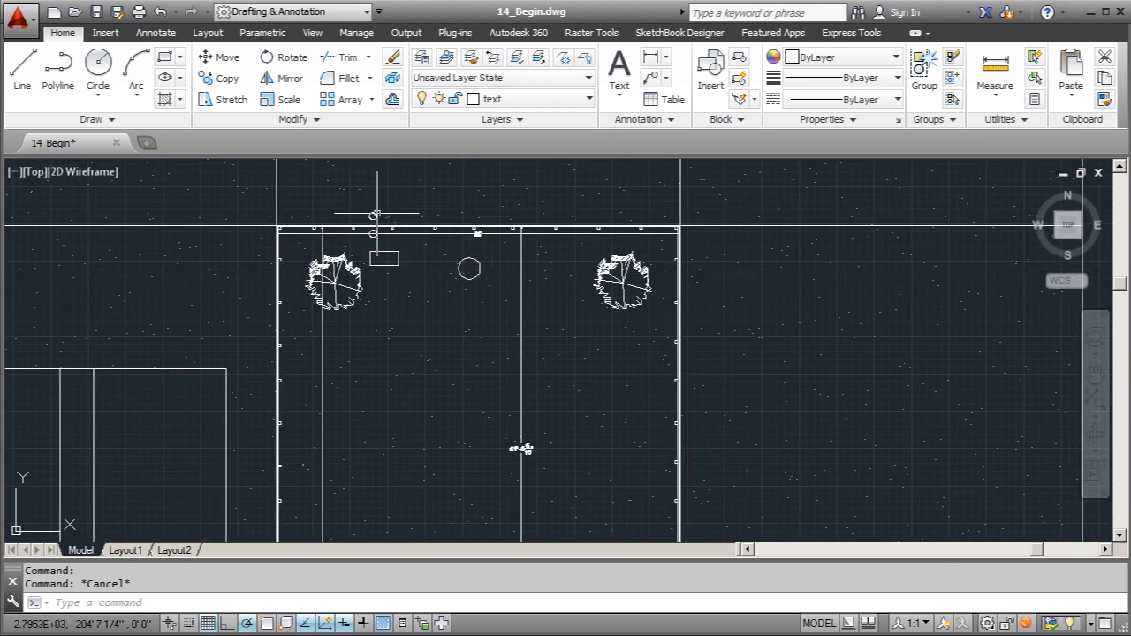
scroll(377, 209, up, 2)
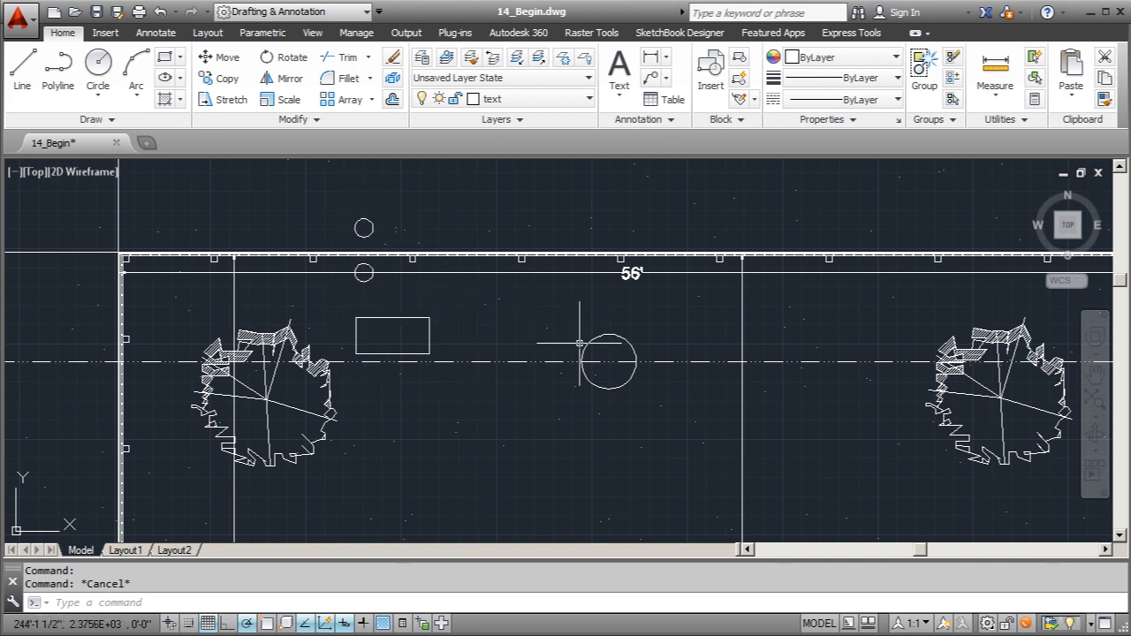
scroll(557, 353, down, 3)
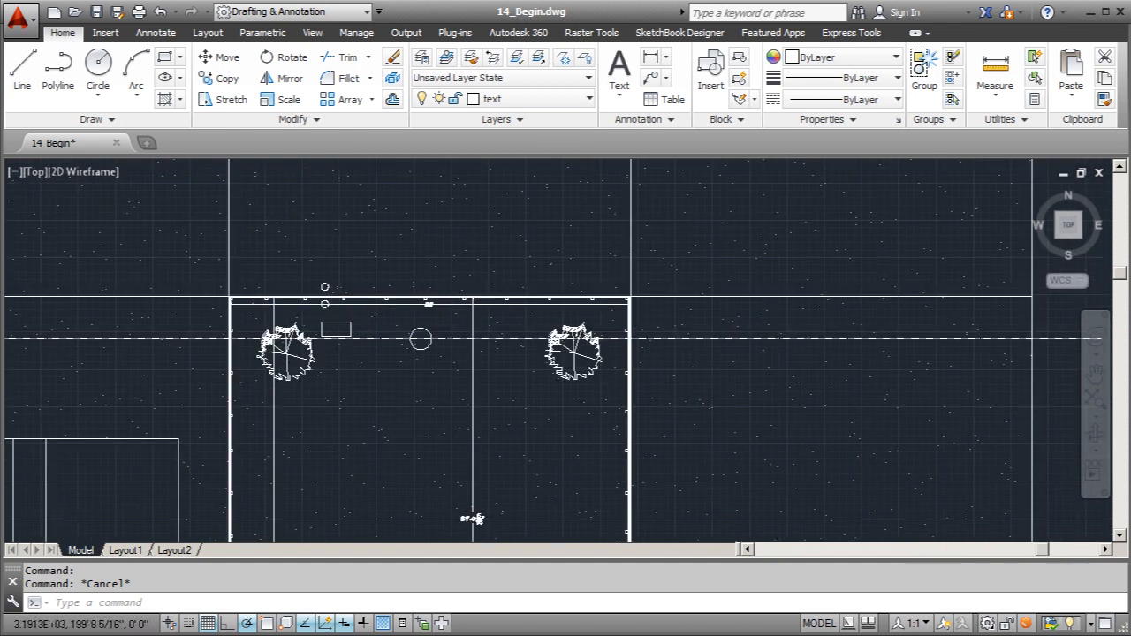